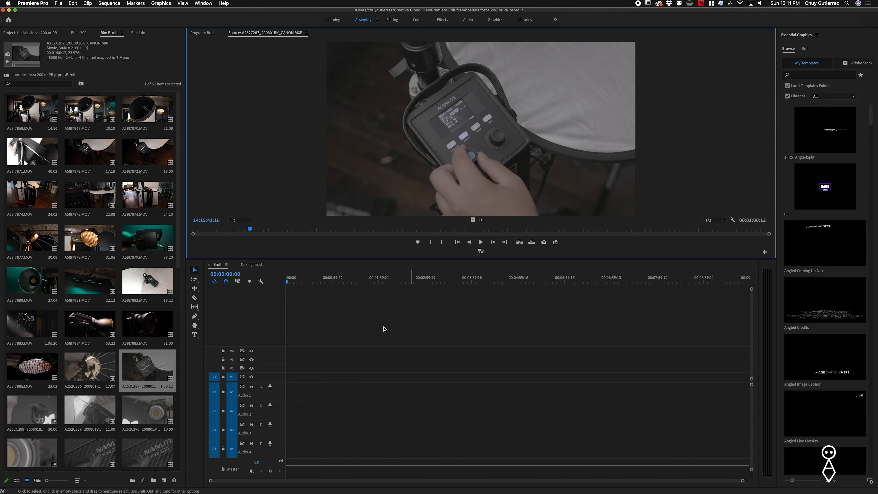
Select all clips in the B-roll bin and place them at the start of track V1 in the Broll sequence
click(80, 238)
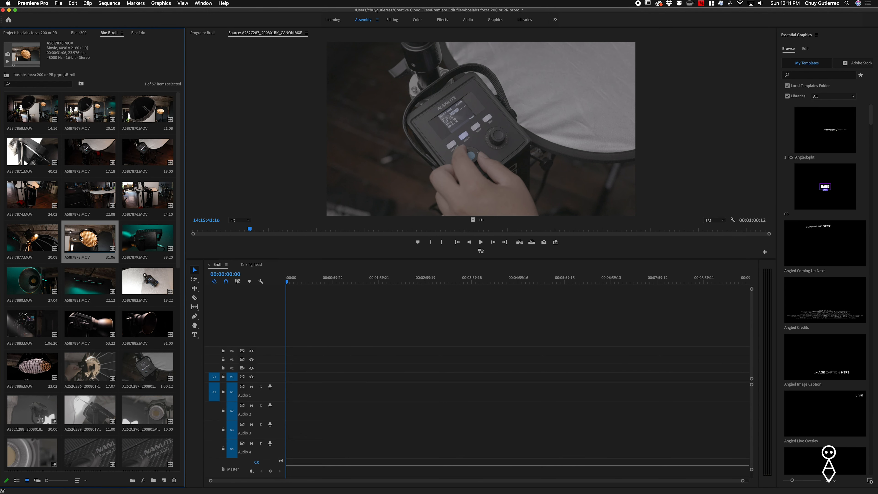
key(super+a)
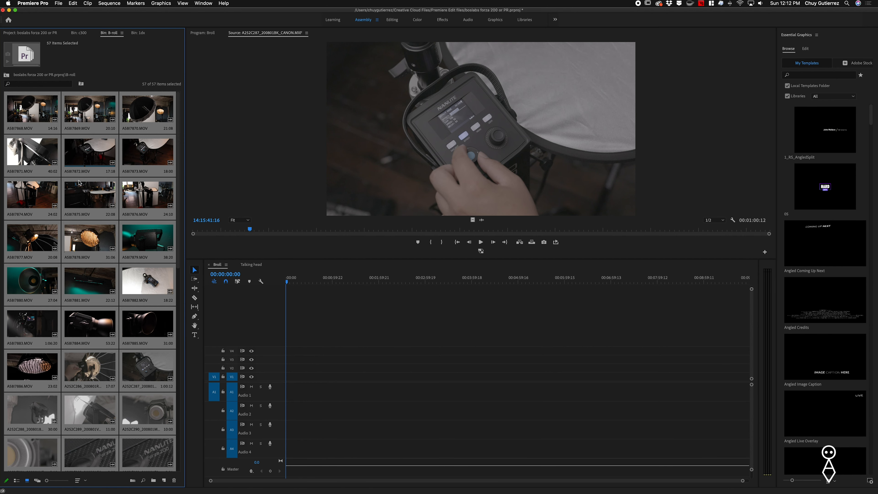
scroll(78, 190, down, 8)
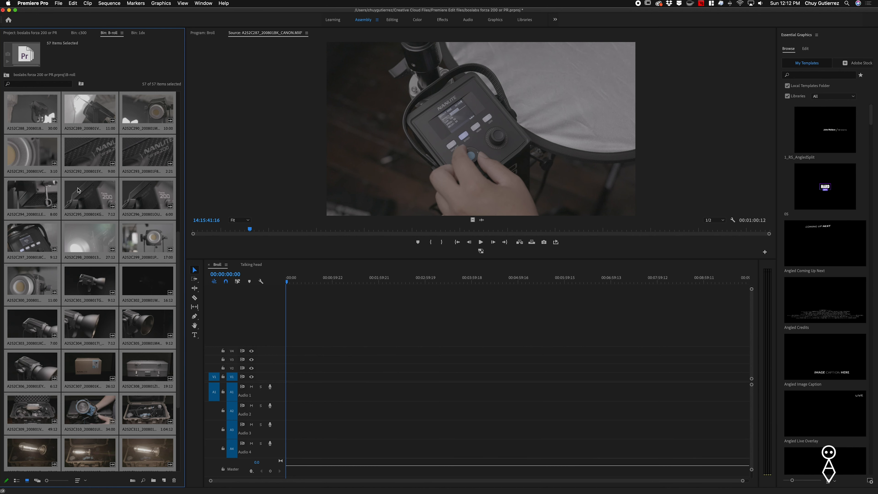
scroll(79, 190, up, 8)
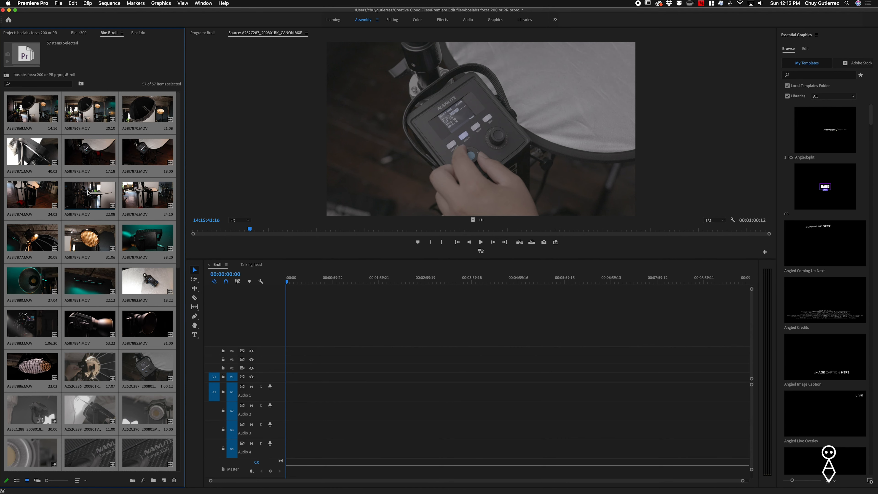
scroll(76, 208, down, 10)
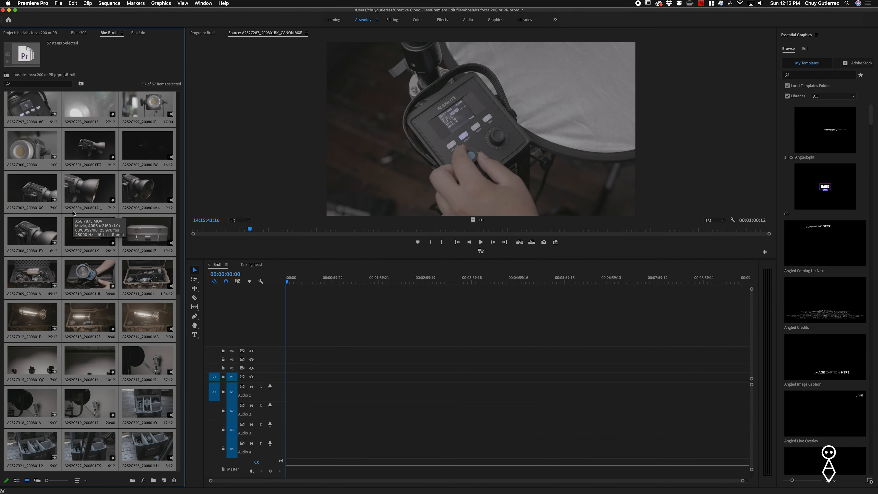
scroll(73, 212, up, 10)
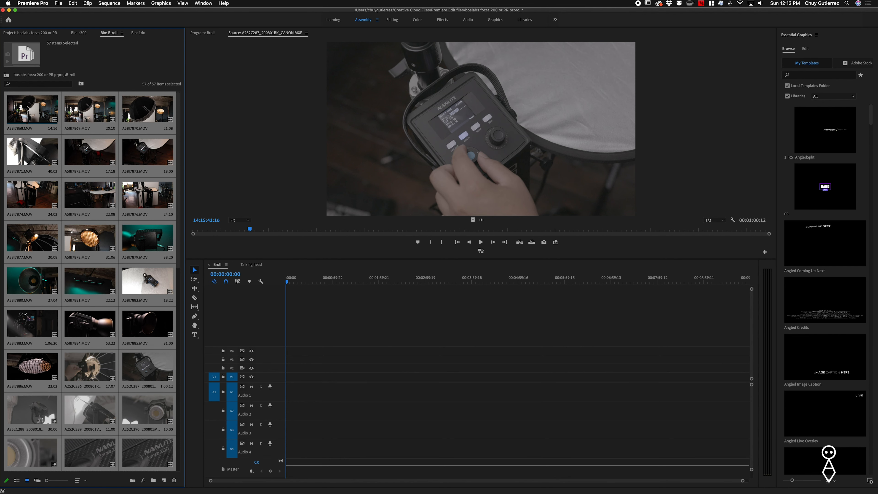
drag(142, 167, 286, 378)
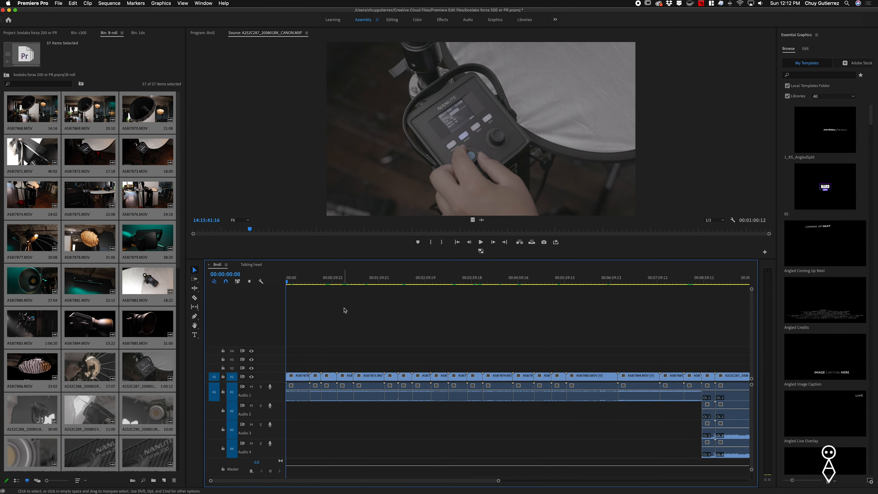
Unlink every clip in the sequence, delete the audio from tracks A1 to A4, and return the playhead to the sequence start
click(348, 284)
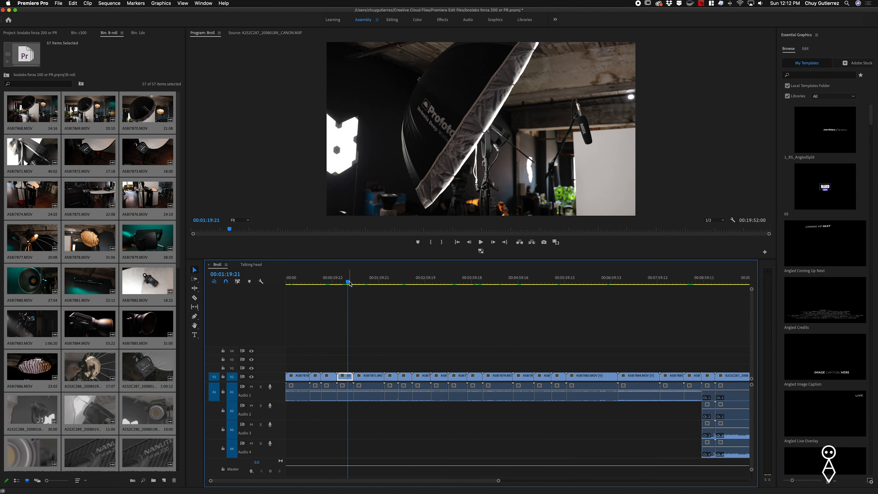
key(minus)
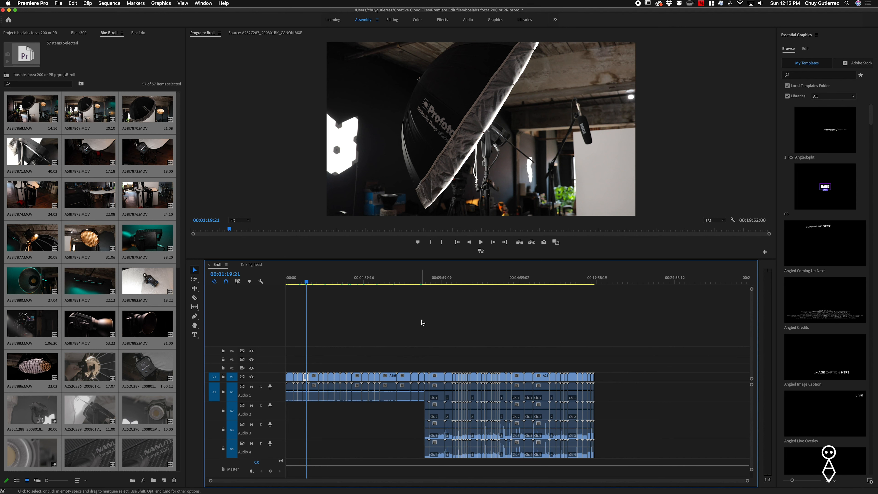
key(super+a)
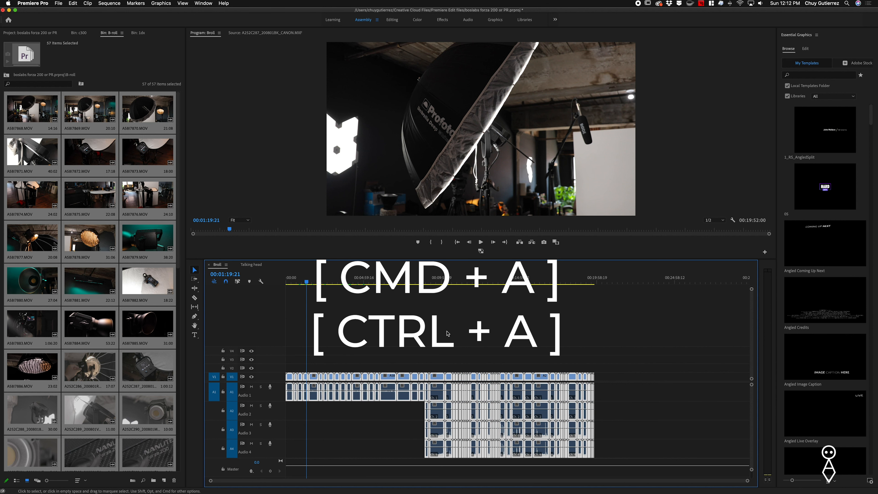
key(super+l)
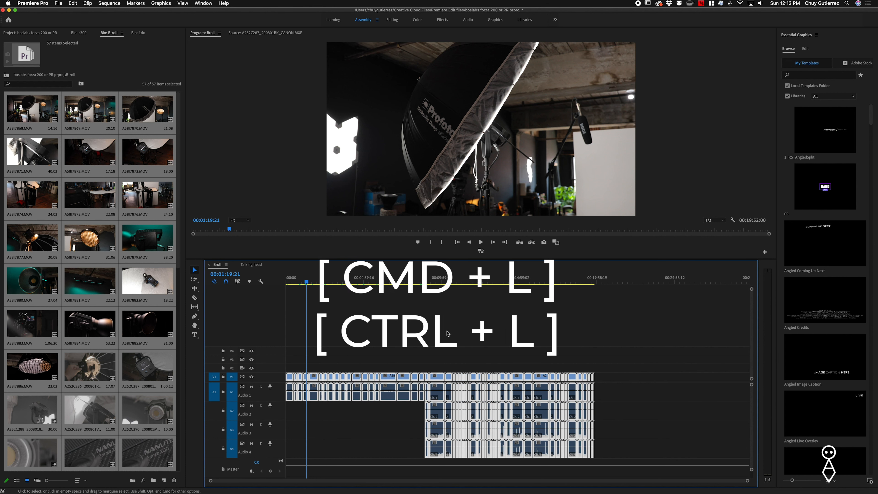
drag(616, 389, 278, 463)
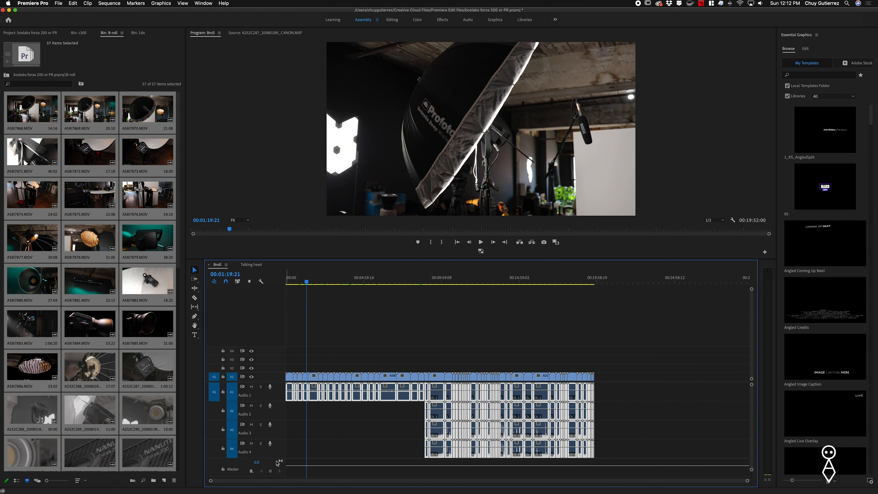
key(Delete)
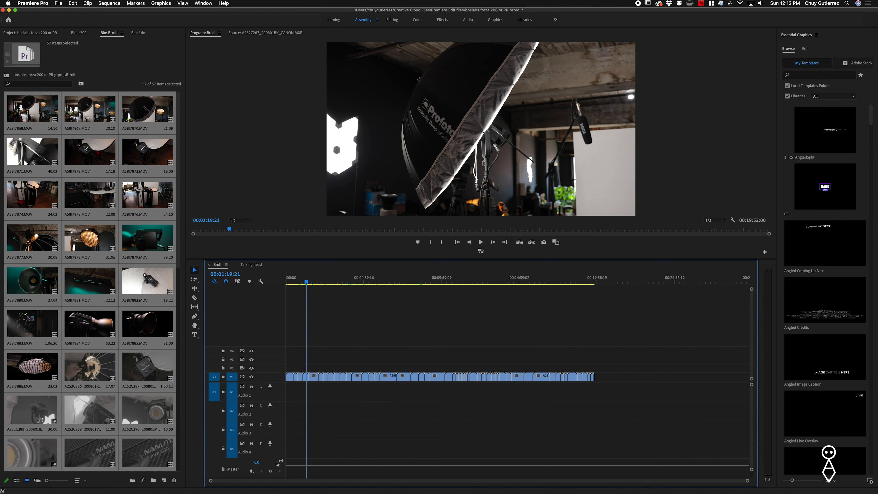
drag(304, 280, 270, 284)
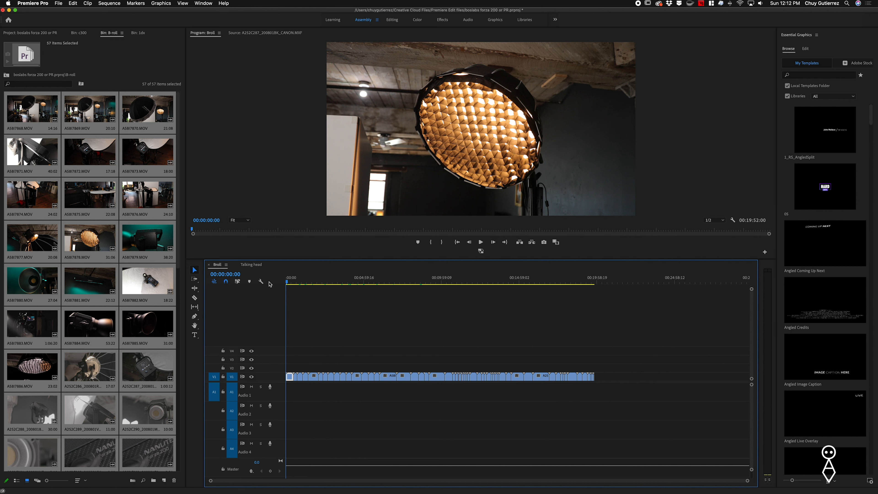
key(q)
key(w)
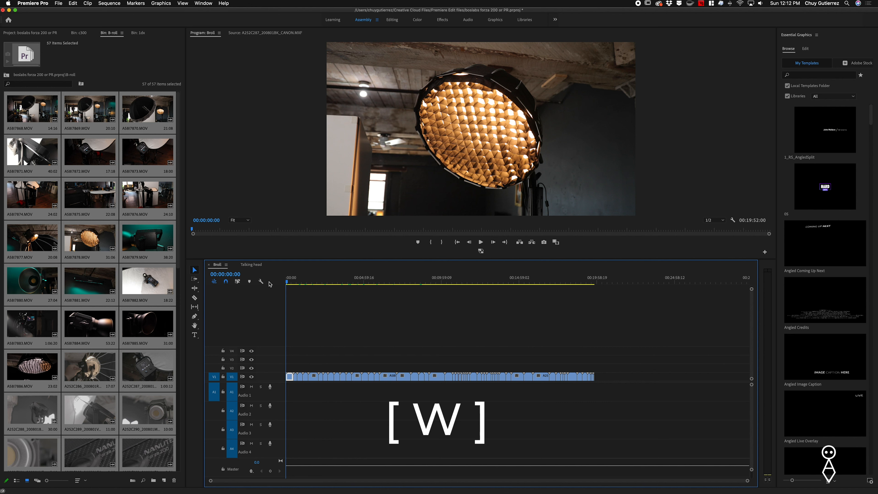
key(space)
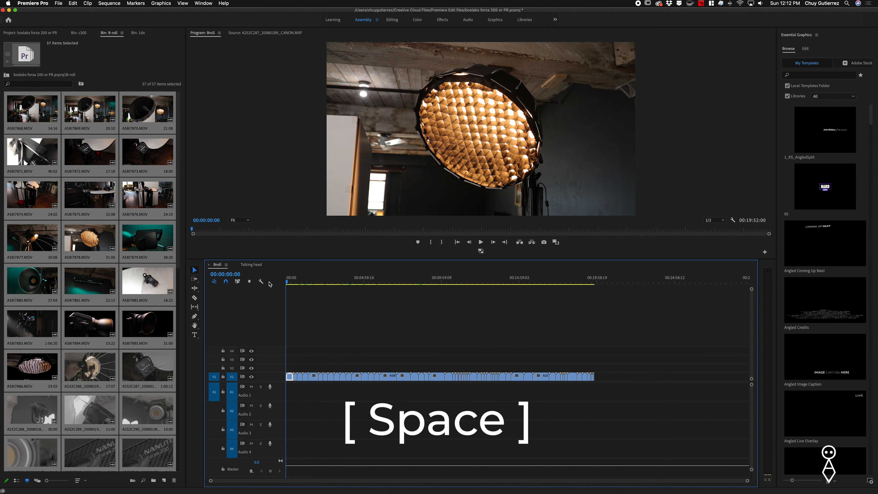
key(j)
key(l)
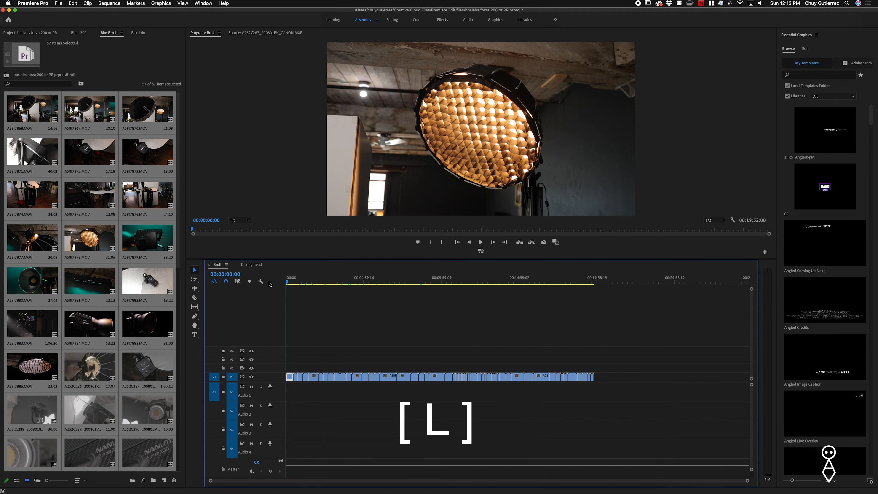
key(super+k)
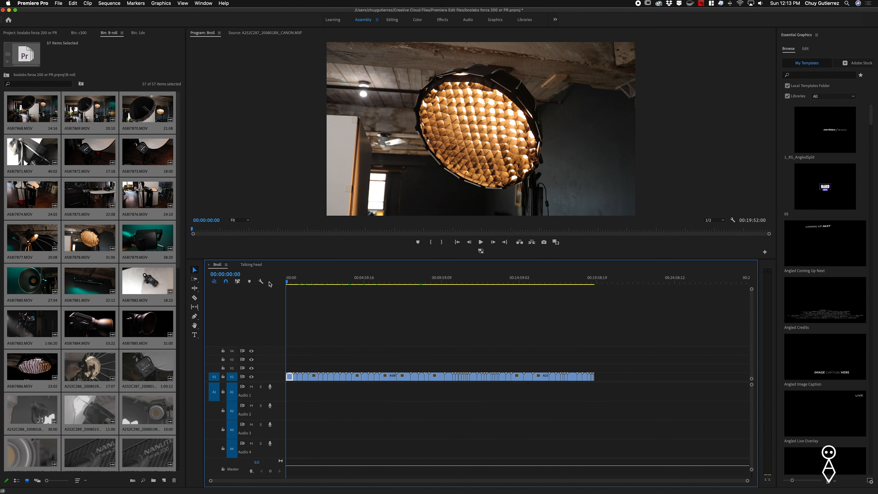
key(q)
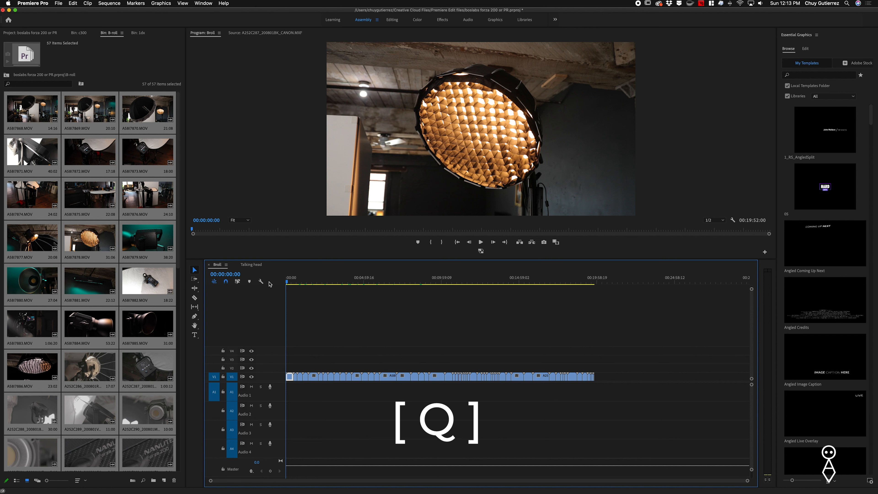
key(w)
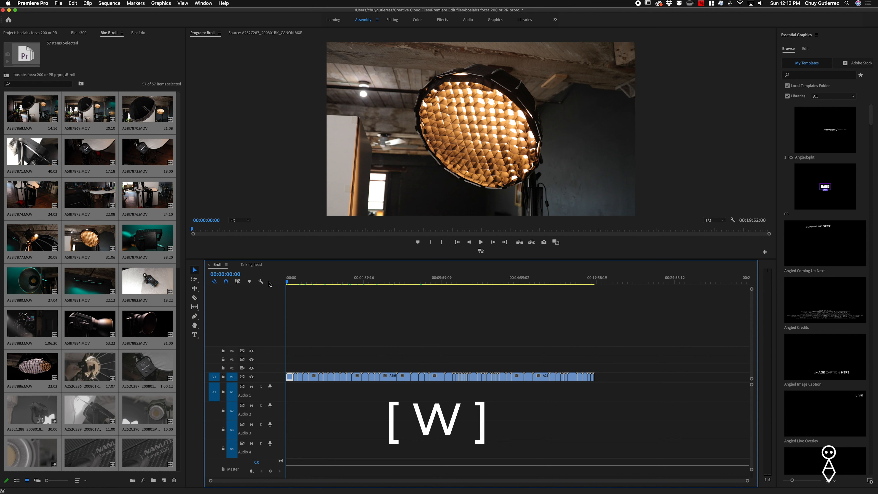
Play the first clip to 00:00:03:14 and ripple-trim its beginning up to the playhead
key(equal)
key(equal)
key(equal)
key(equal)
key(equal)
key(equal)
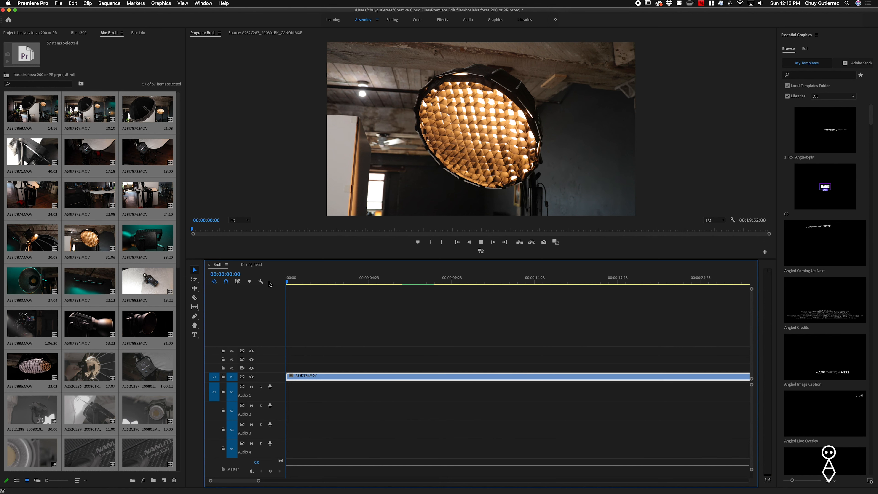
key(space)
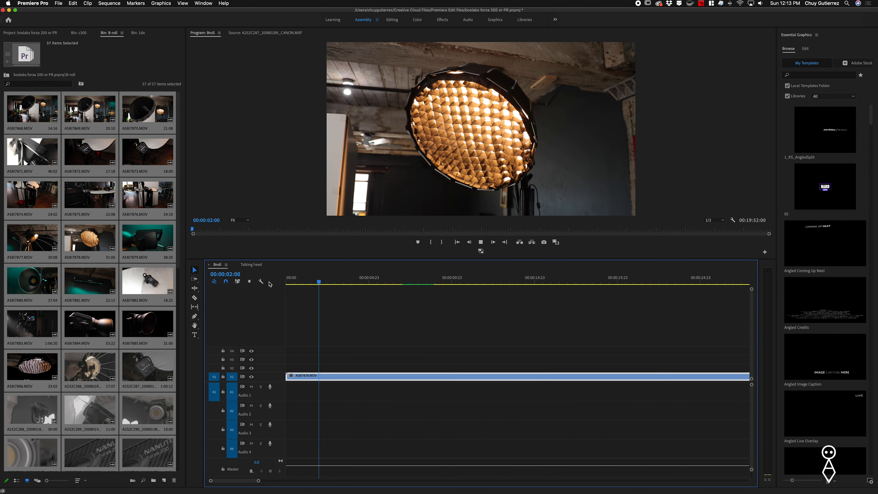
key(space)
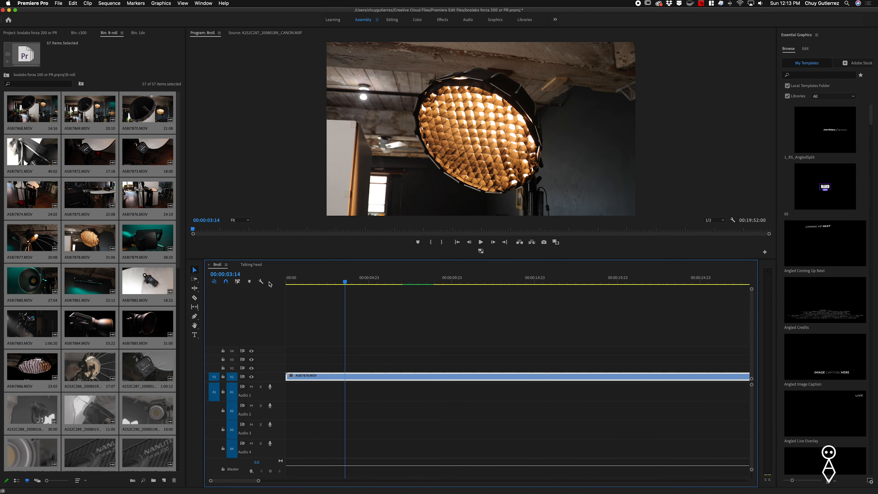
key(q)
key(q)
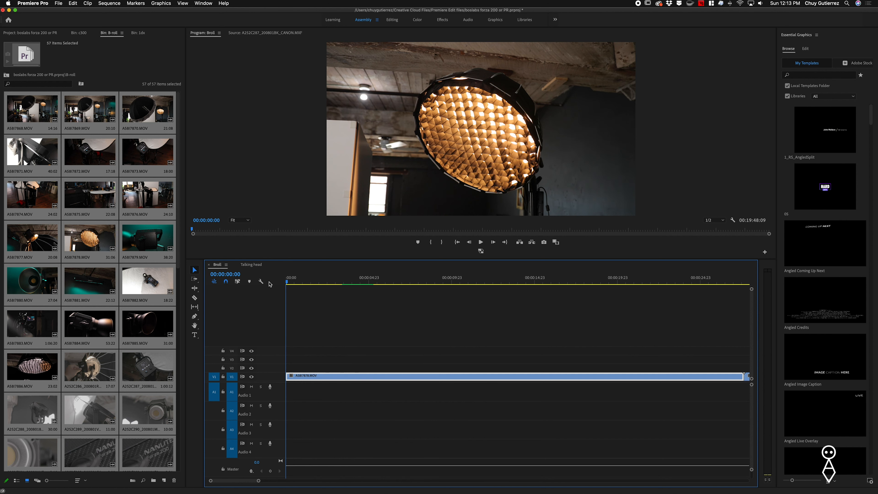
Play the first clip to 00:00:06:17, try ripple-trimming away the rest of it from there, and undo the trim
key(minus)
key(minus)
key(minus)
key(minus)
key(minus)
key(minus)
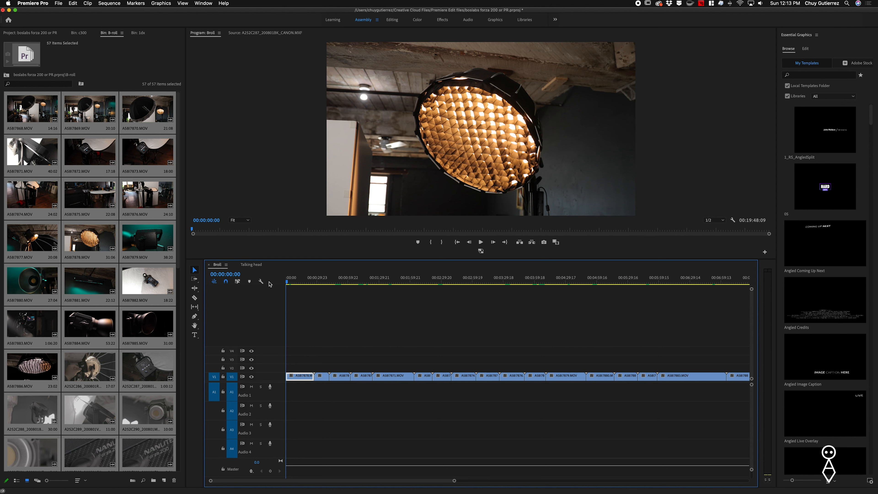
key(space)
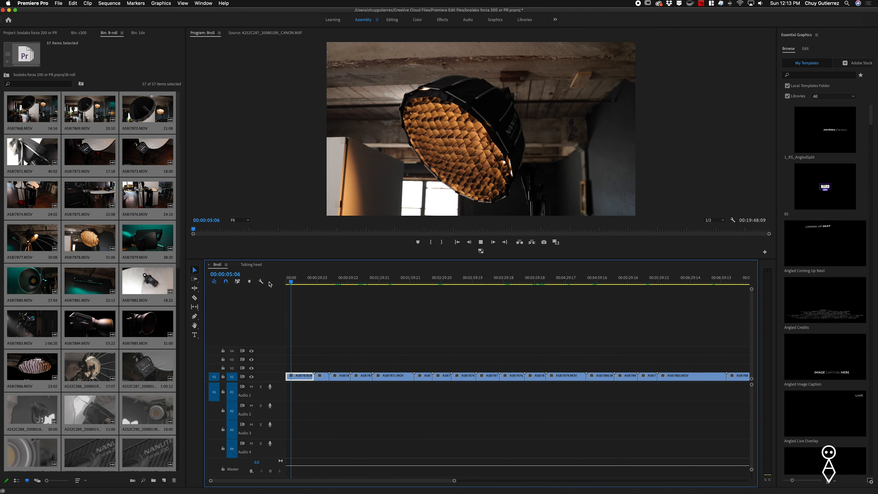
key(space)
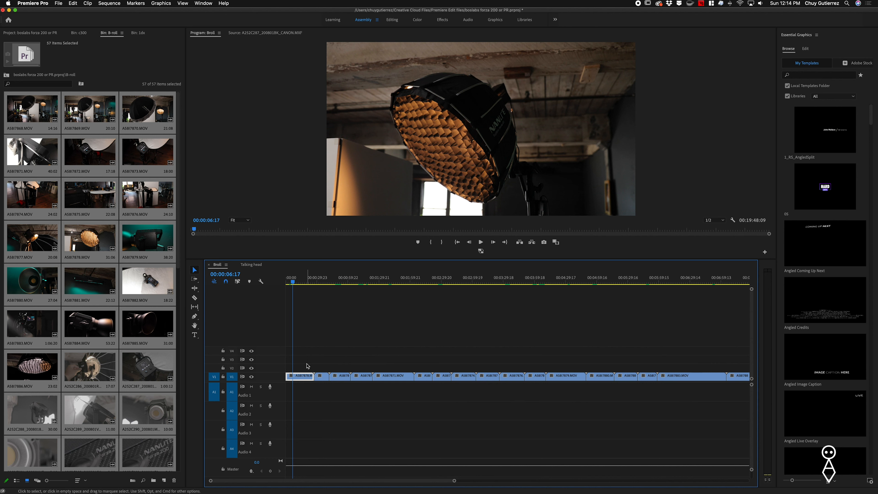
key(w)
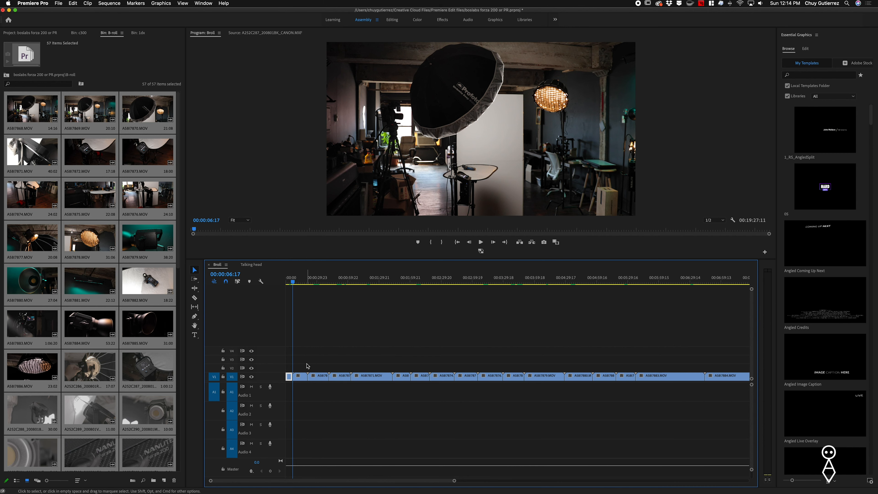
key(super+z)
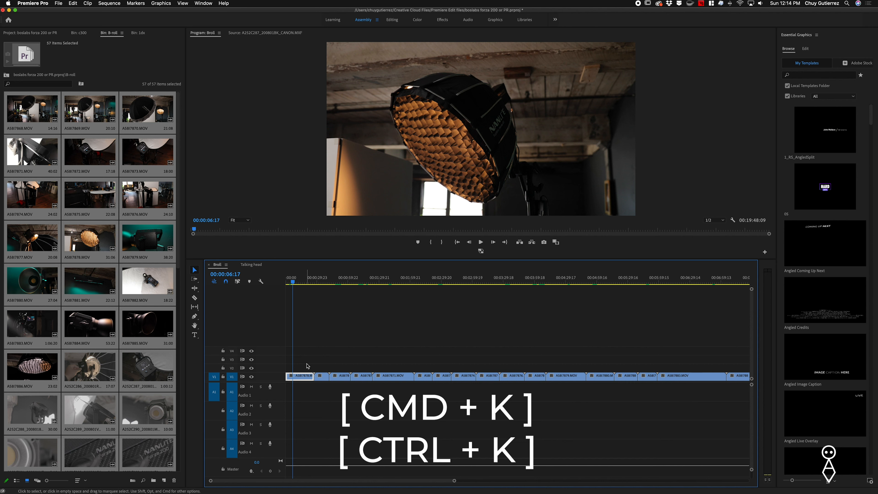
Split the first clip at 00:00:06:17 and ripple-trim the beginning of its second part up to 00:00:16:17
key(super+k)
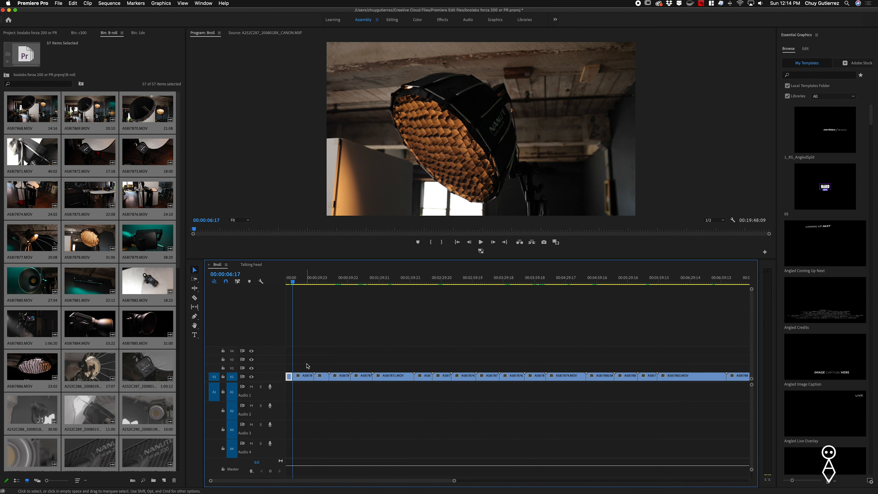
key(space)
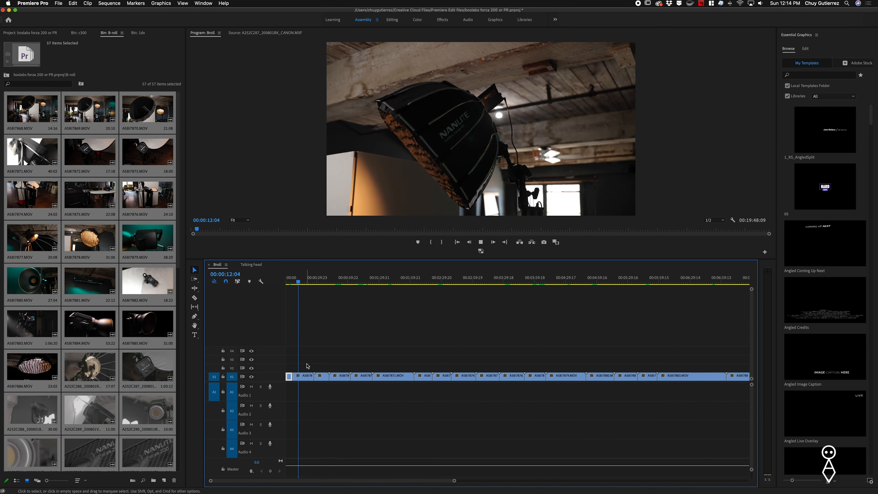
key(space)
key(l)
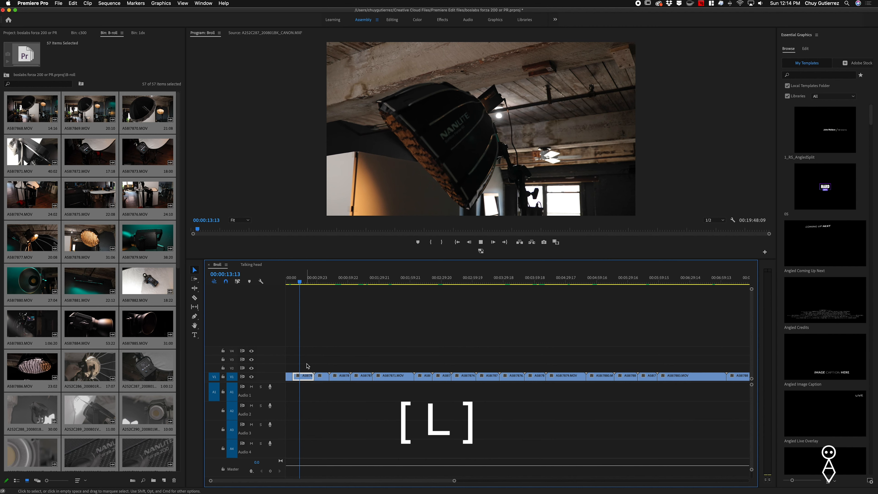
key(space)
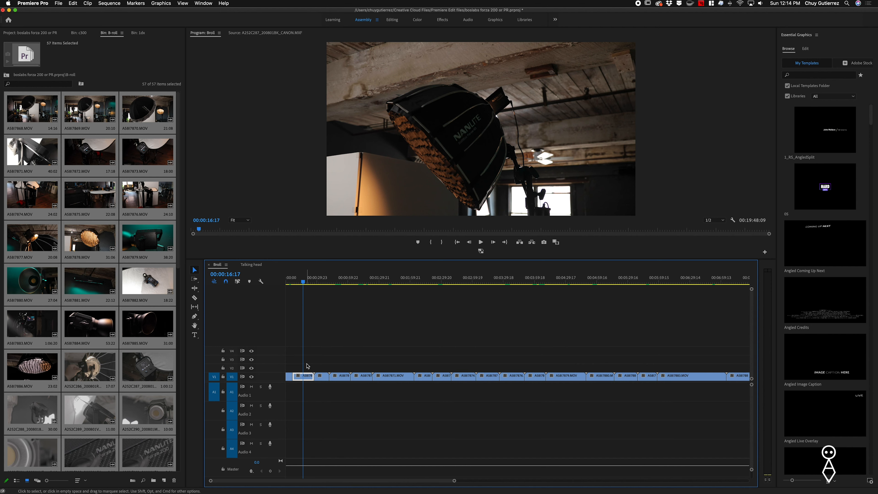
key(q)
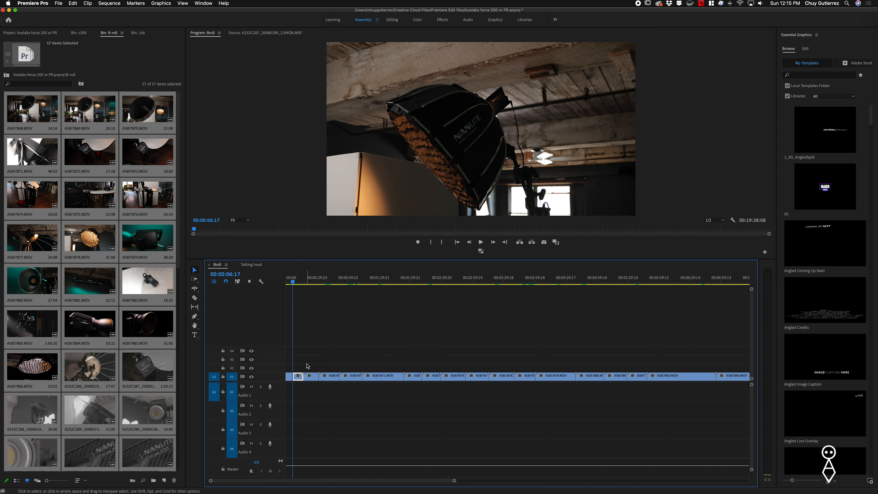
Play the second part of the split first clip to 00:00:13:05 and ripple-trim its end from there
key(space)
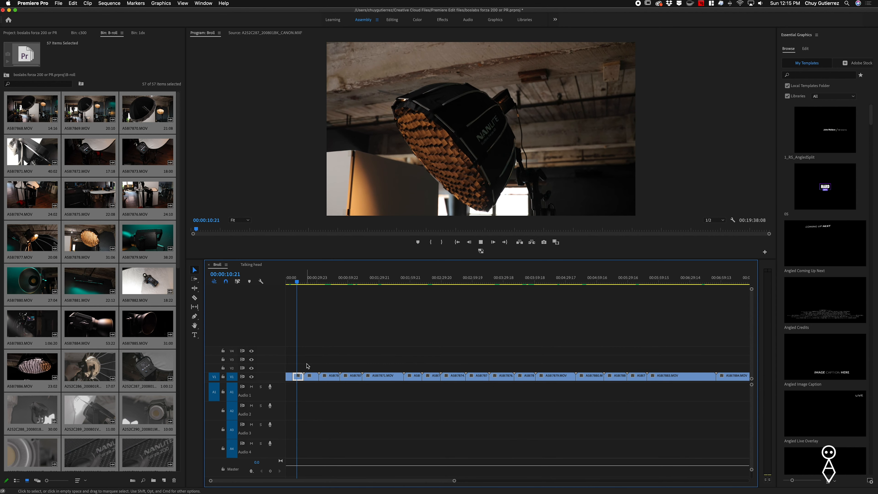
key(space)
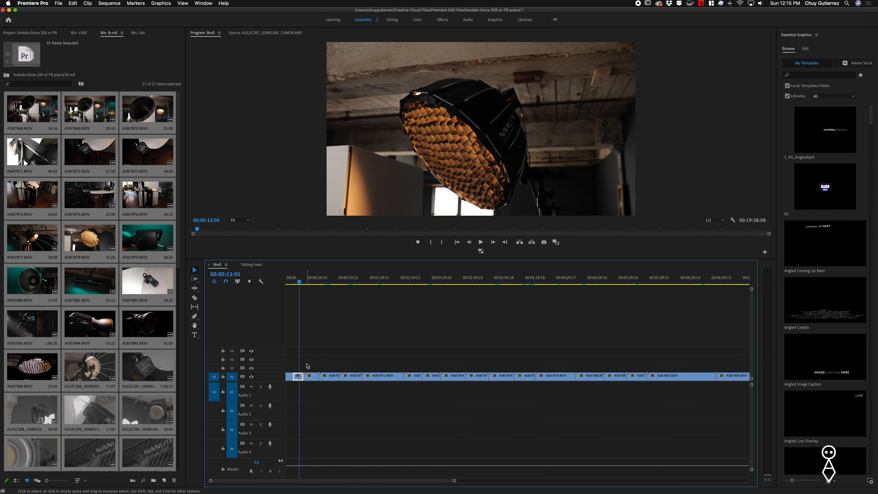
key(w)
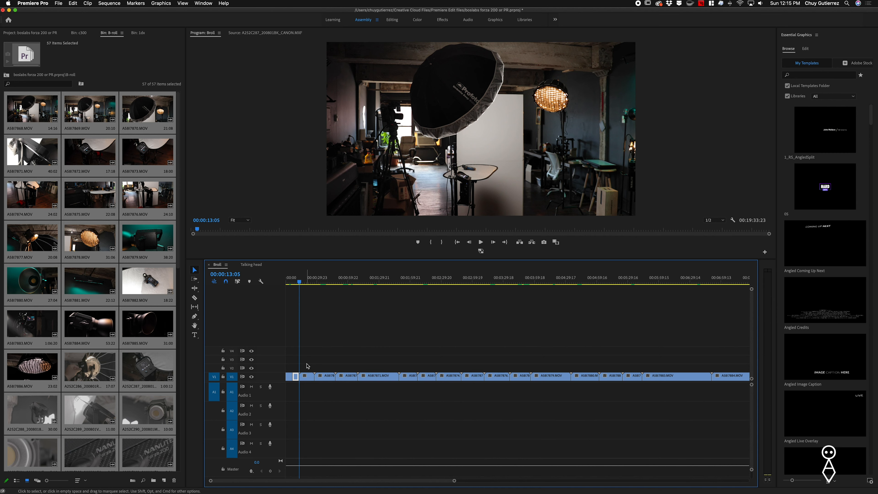
Review ASBI7868.MOV forward and backward and try trimming its start to 00:00:15:12 without closing the gap
key(space)
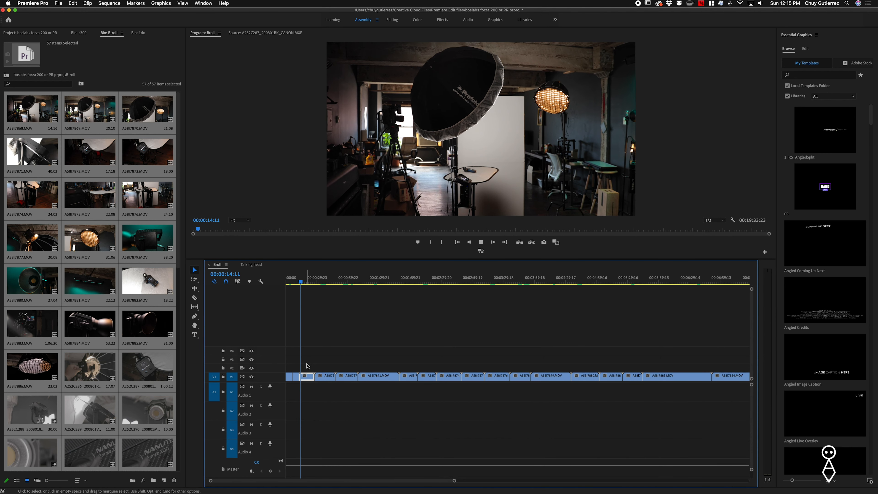
key(l)
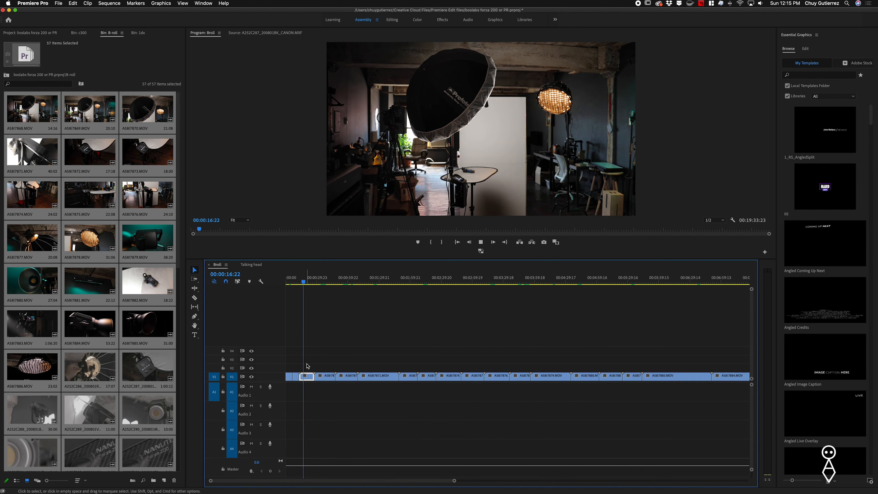
key(k)
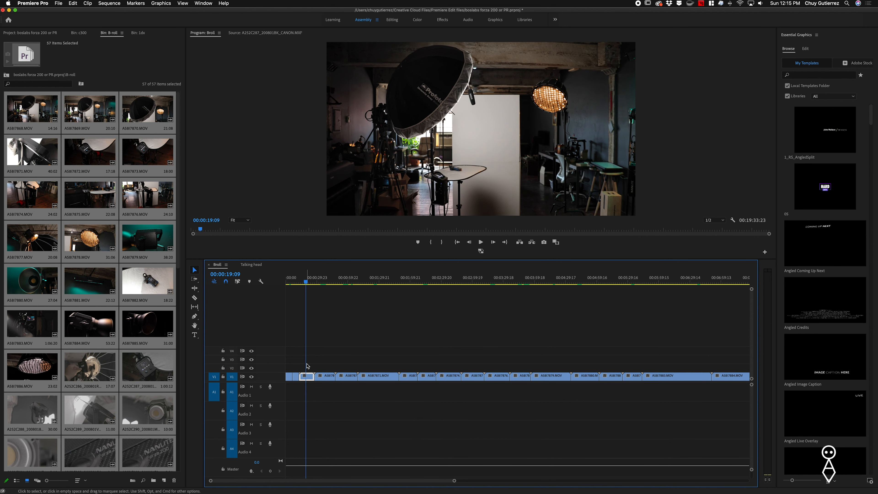
key(j)
key(k)
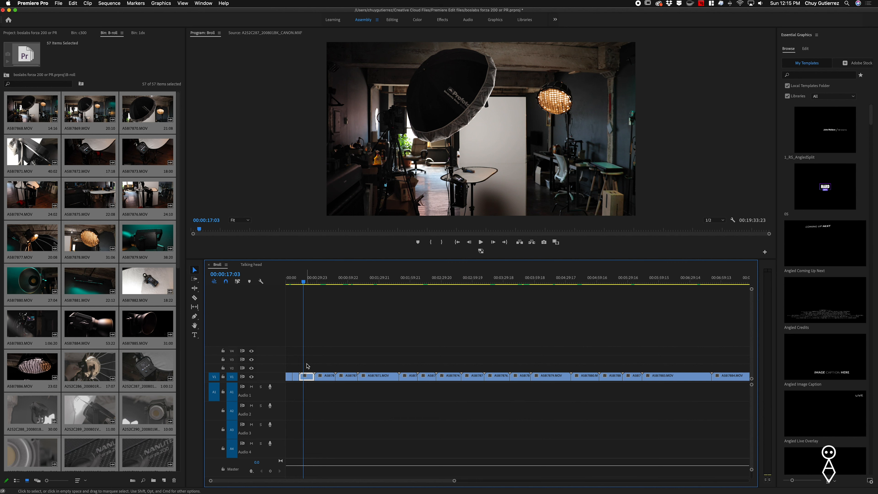
key(l)
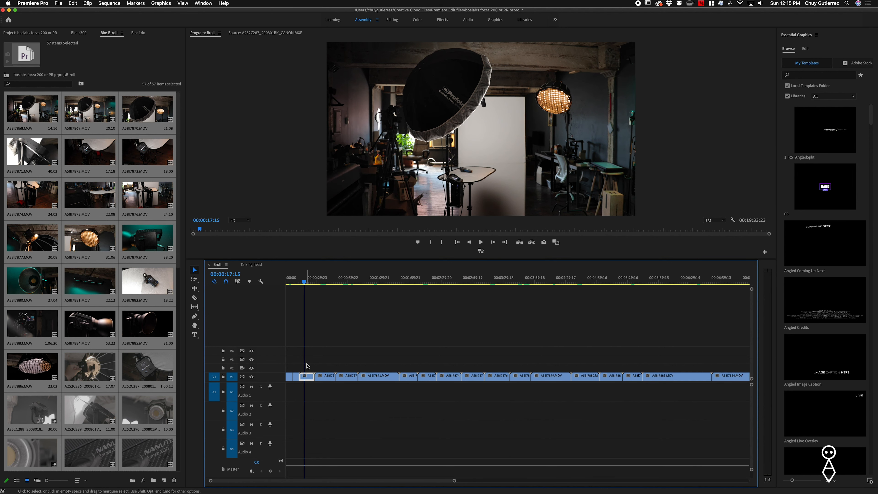
key(j)
key(space)
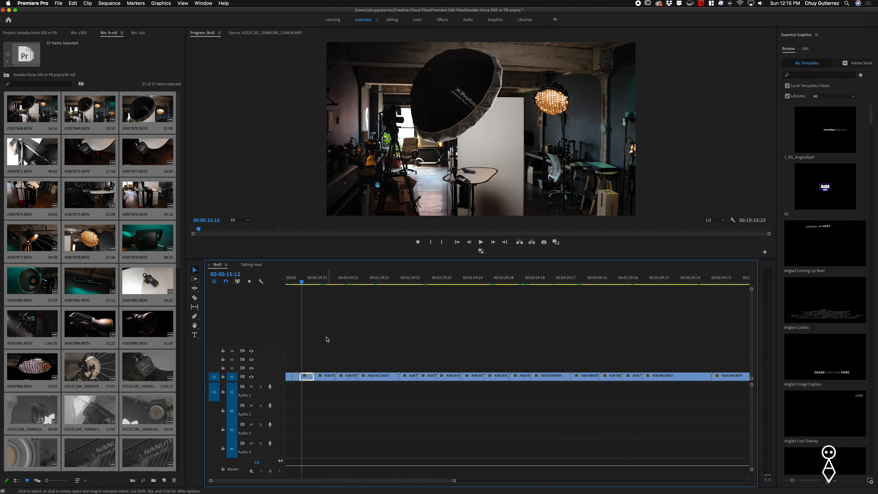
click(302, 376)
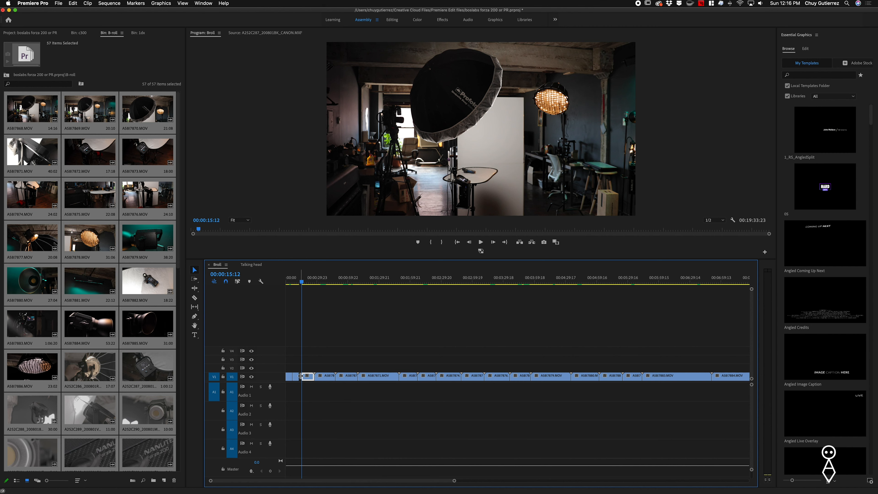
Remove the gap in front of ASBI7868.MOV by restoring the clip's trimmed start
key(=)
key(=)
key(=)
key(=)
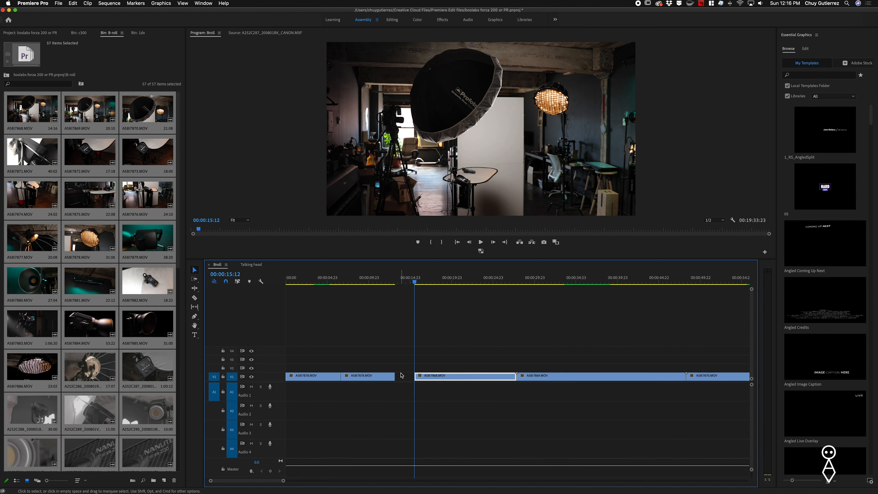
click(401, 375)
key(Delete)
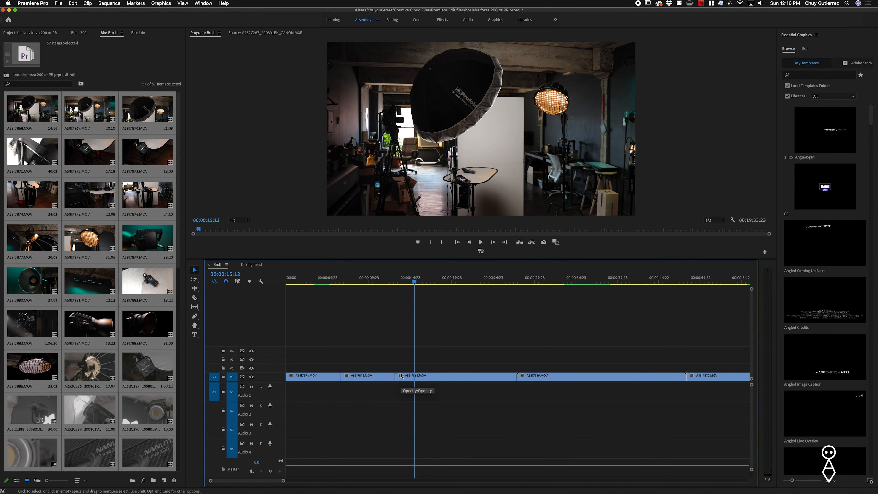
Play through ASBI7868.MOV, ripple-trim away about its first three seconds, and ripple-trim its end at about 00:00:19:00
click(382, 277)
key(space)
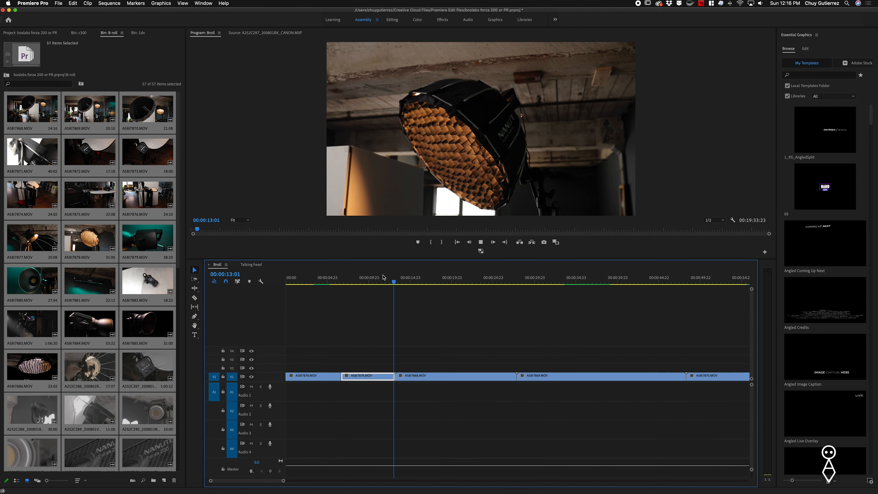
key(l)
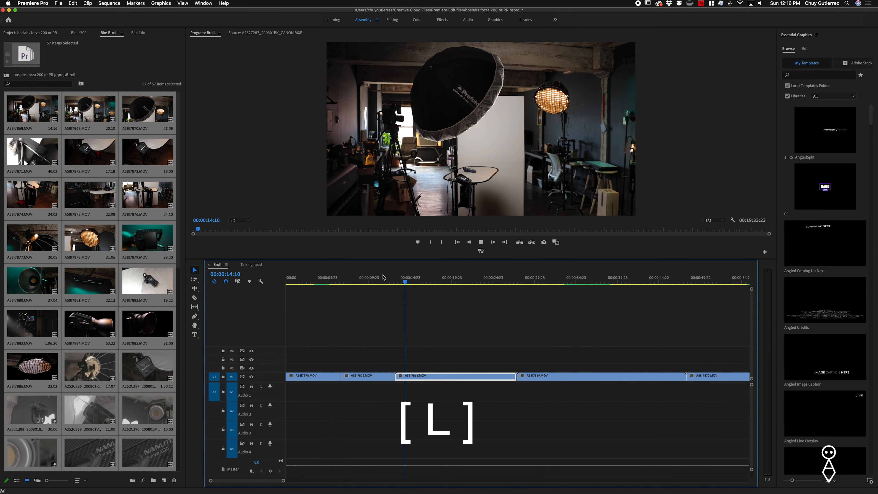
key(q)
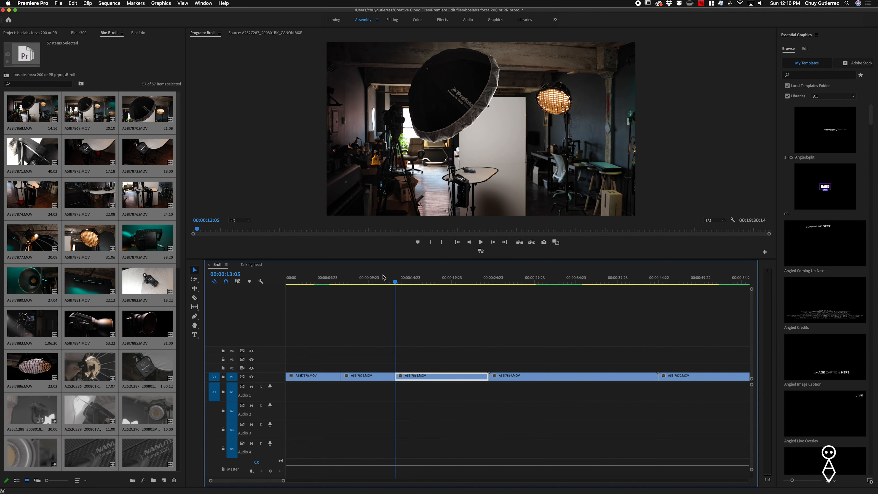
key(l)
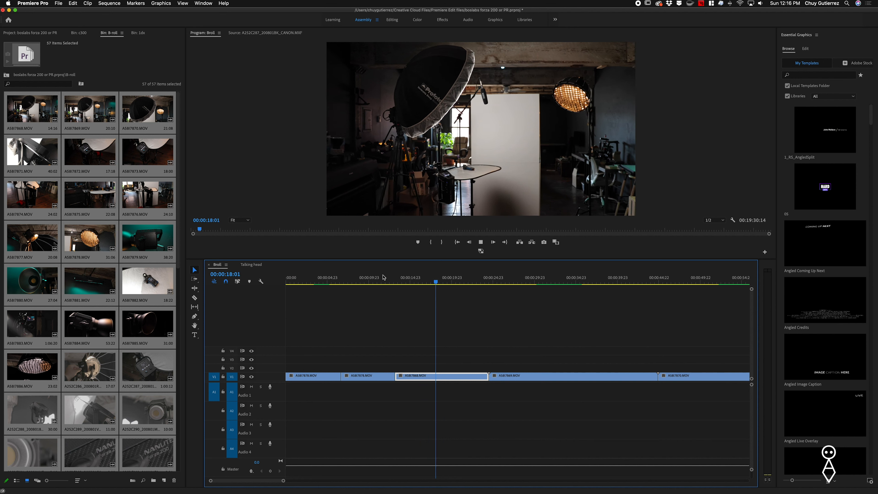
key(space)
key(w)
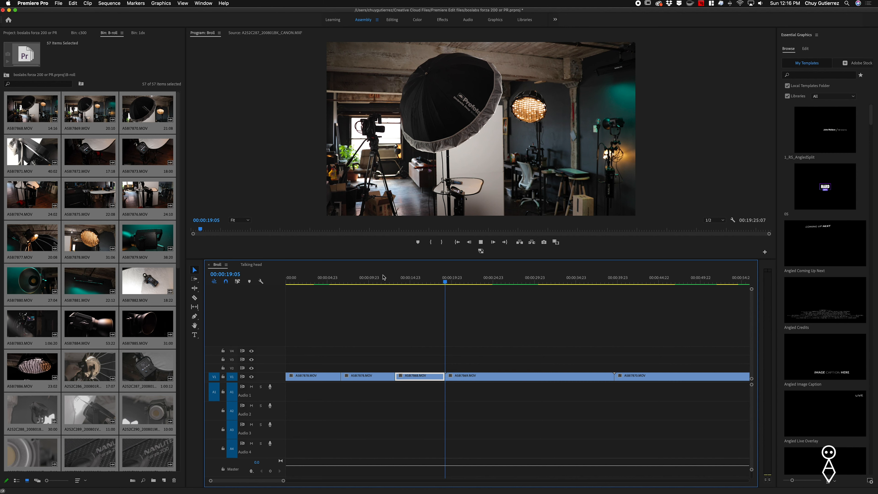
Play through ASBI7869.MOV, ripple-trim away about its first six seconds, and ripple-trim its end at about 00:00:26:19
key(space)
key(l)
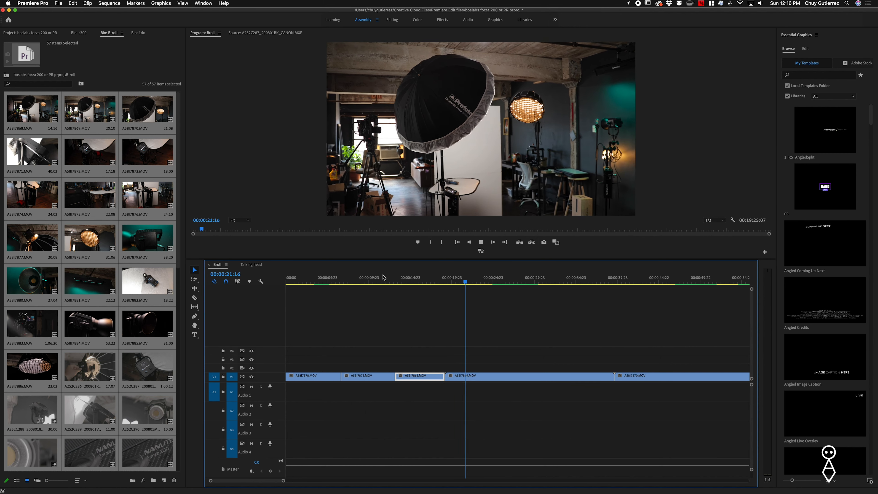
key(q)
key(space)
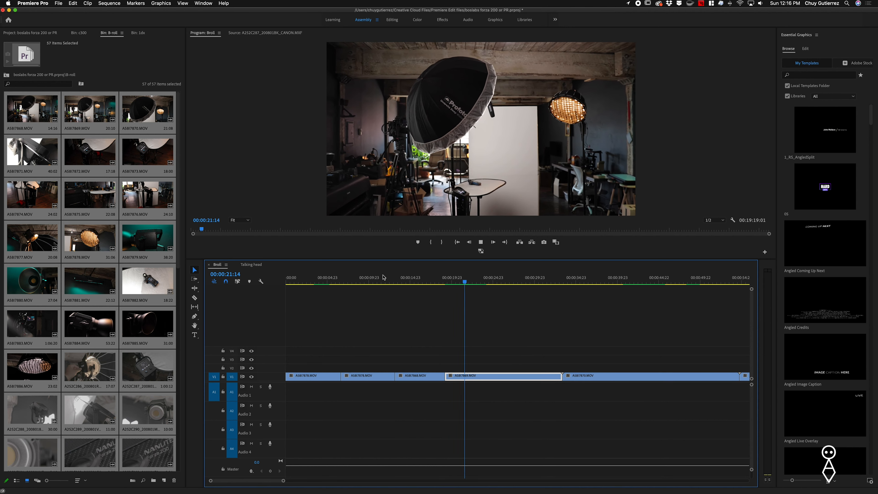
key(l)
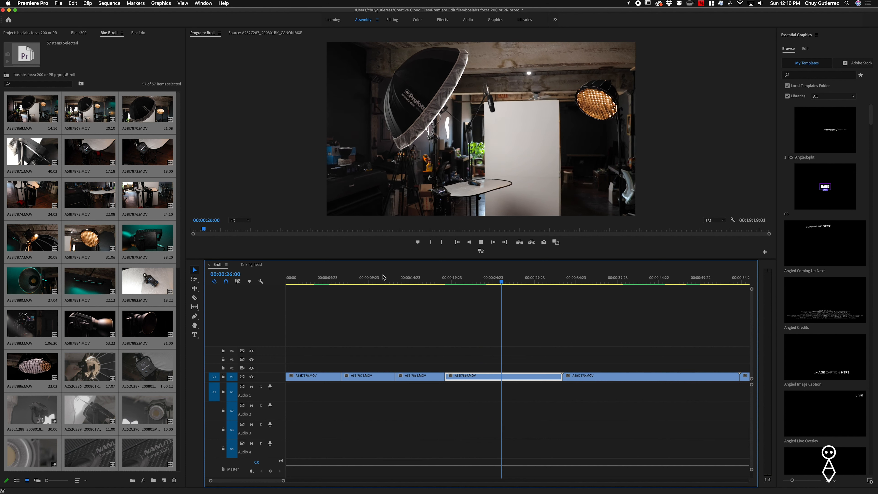
key(w)
Play through ASBI7870.MOV, ripple-trim away about its first five seconds, and ripple-trim its end at 00:00:33:16
key(space)
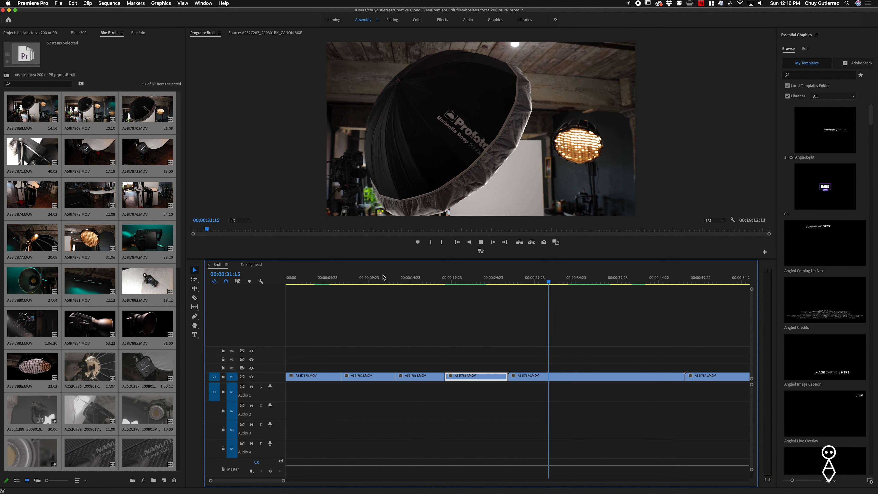
key(q)
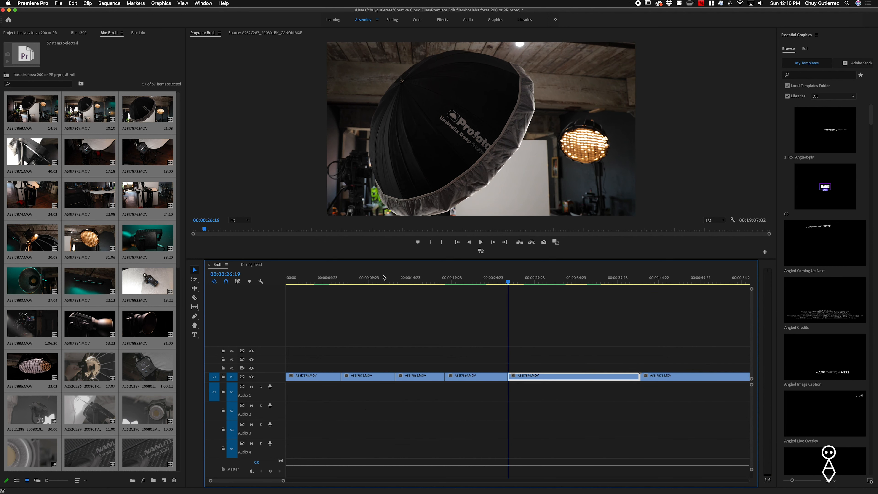
key(space)
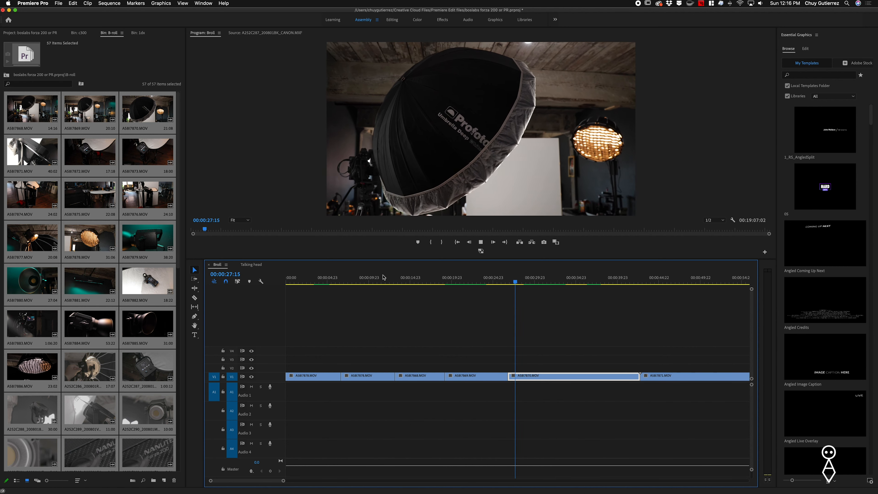
key(l)
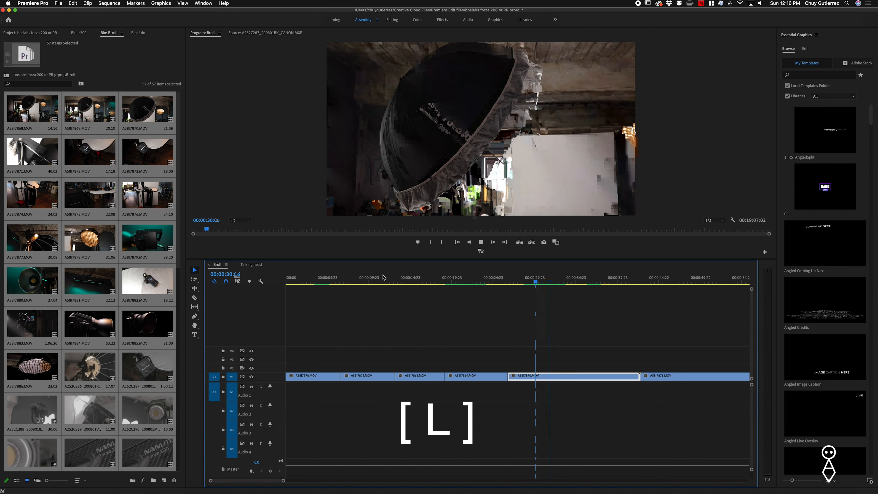
key(space)
key(w)
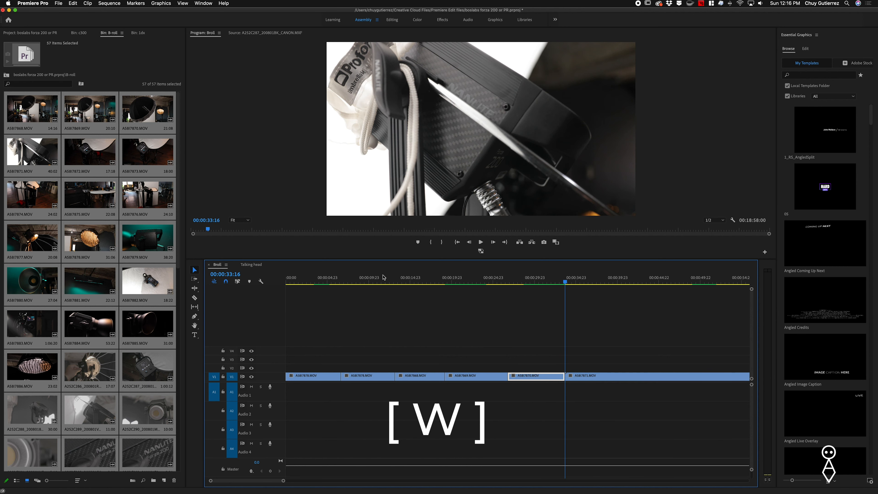
Play ASBI7871.MOV to 00:00:44:03 and ripple-trim its beginning up to that point
key(space)
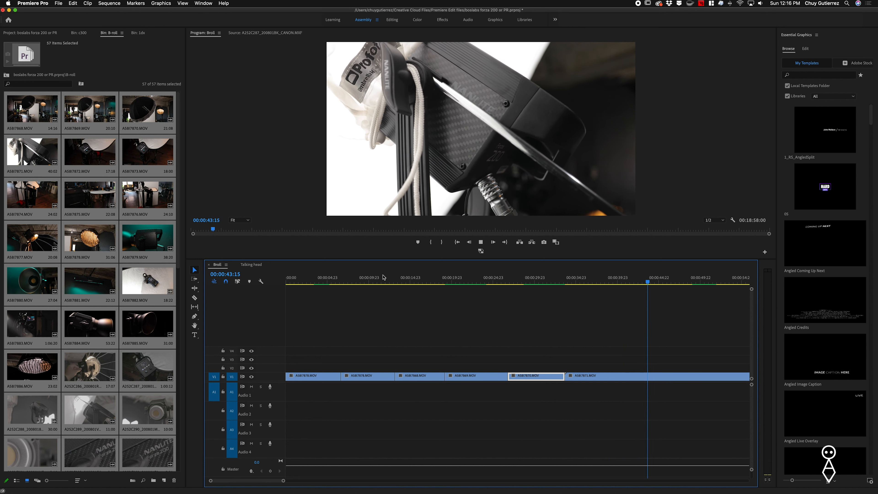
key(space)
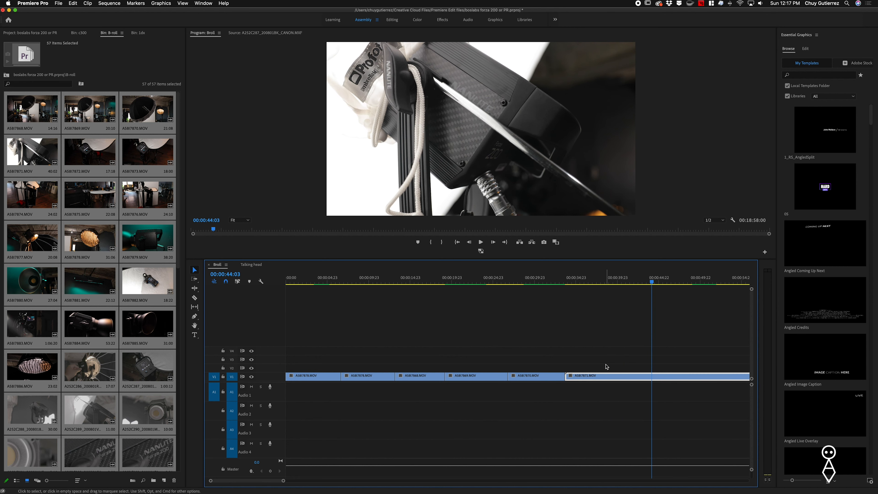
key(q)
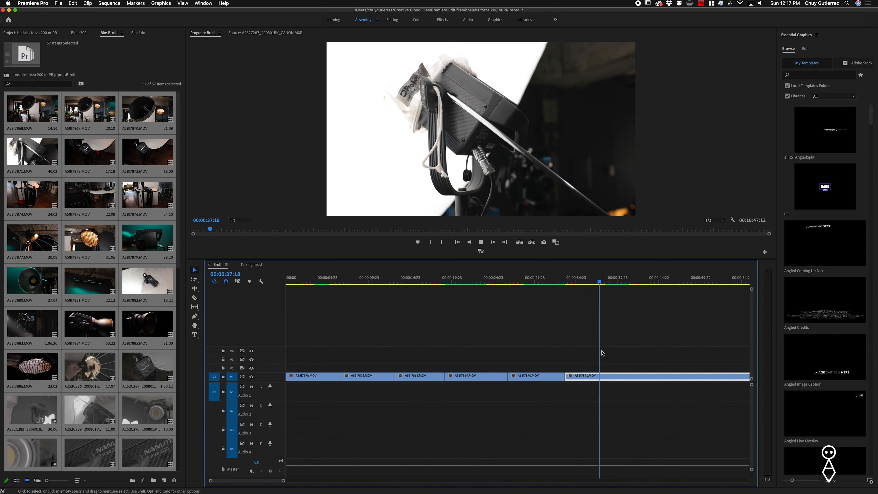
Stop playback of ASBI7871.MOV at 00:00:38:22 and split the clip there
key(space)
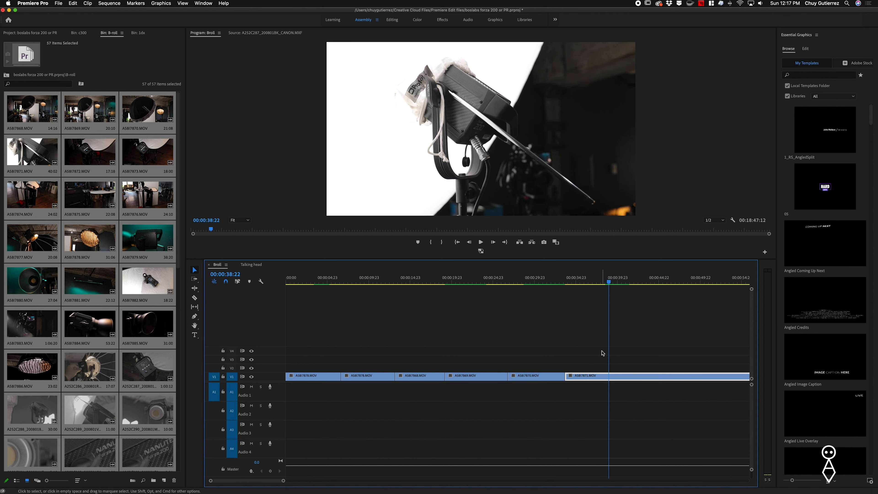
key(minus)
key(minus)
key(super+k)
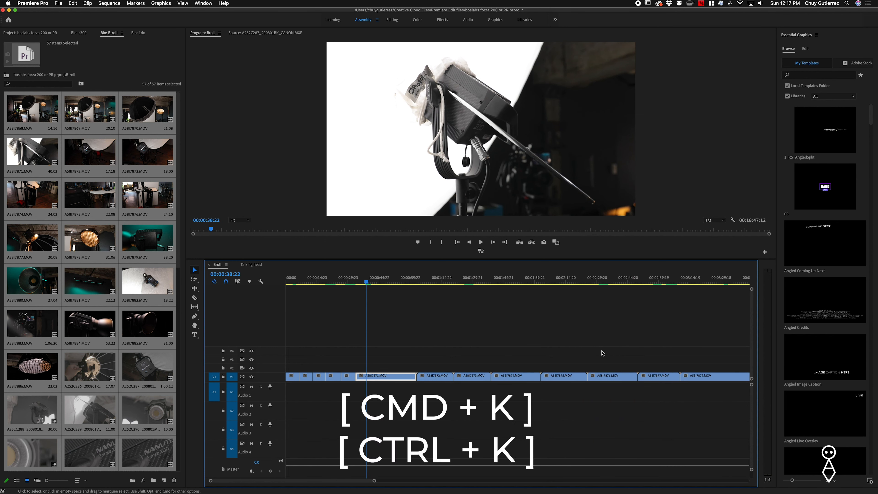
Play the second part of ASBI7871.MOV to 00:00:51:07, ripple-trim its beginning up to there, and resume playback
key(space)
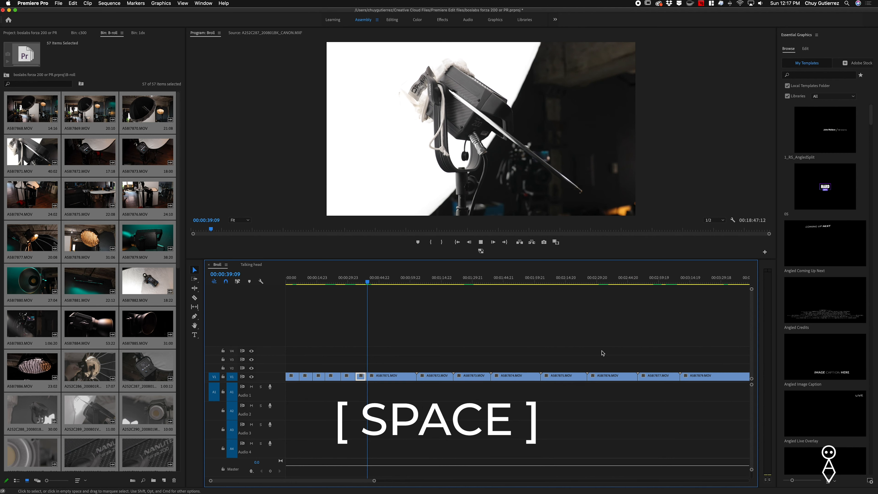
key(l)
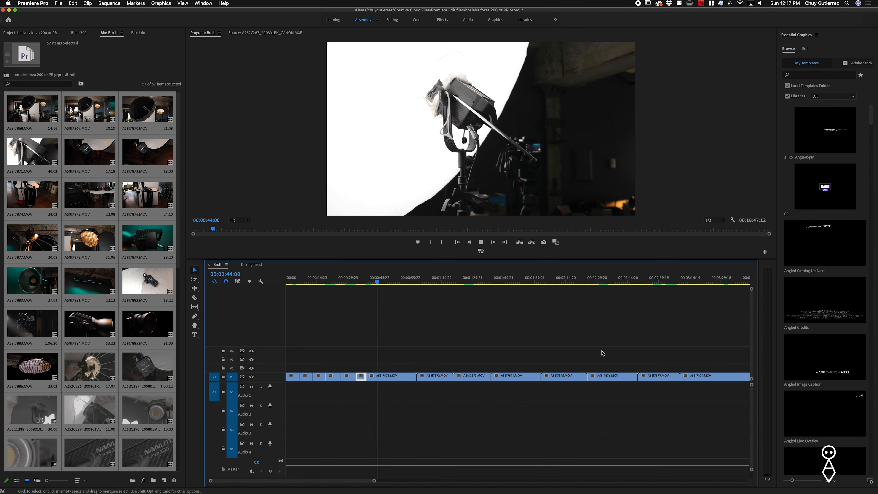
key(space)
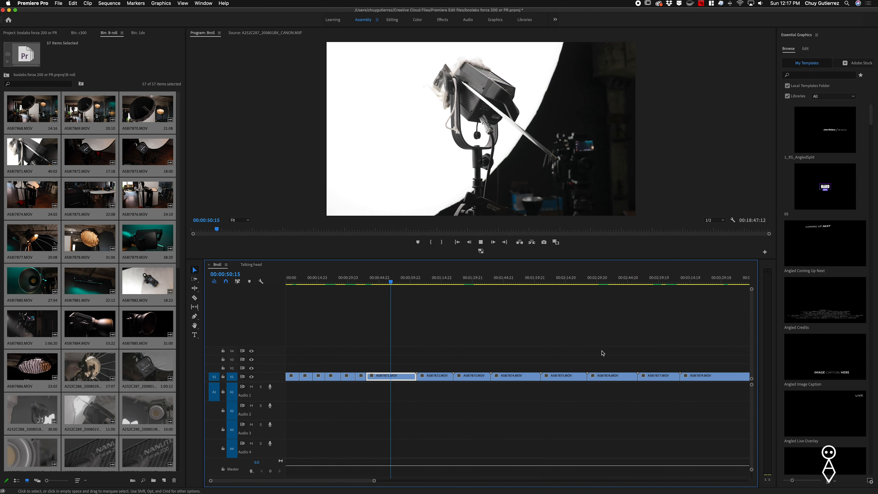
key(space)
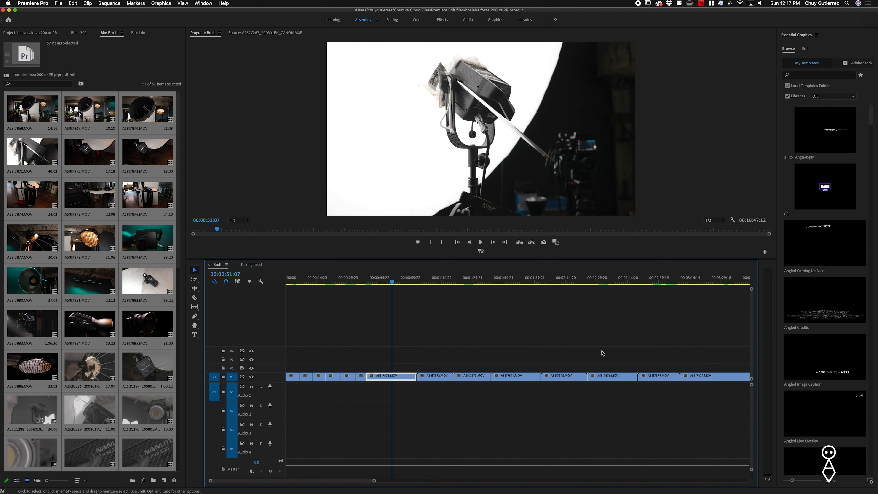
key(q)
key(space)
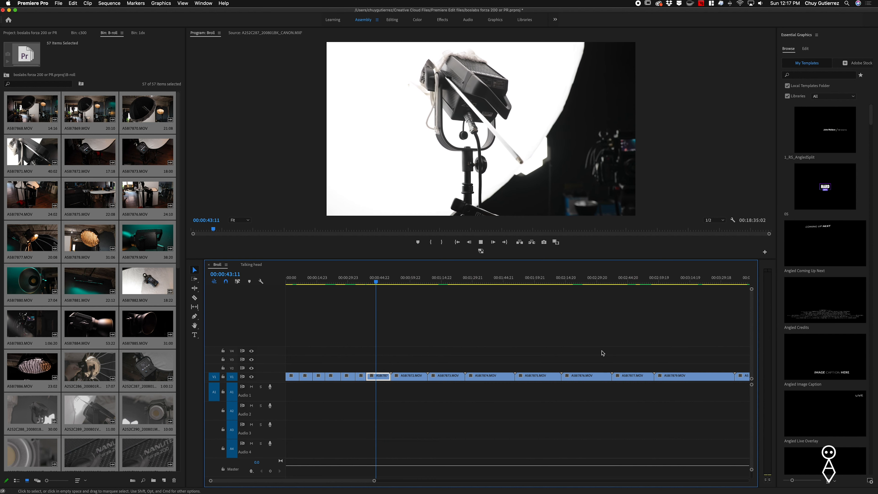
Stop playback at 00:00:45:09, ripple-trim the rest of ASBI7871.MOV after that point, and resume playback
key(space)
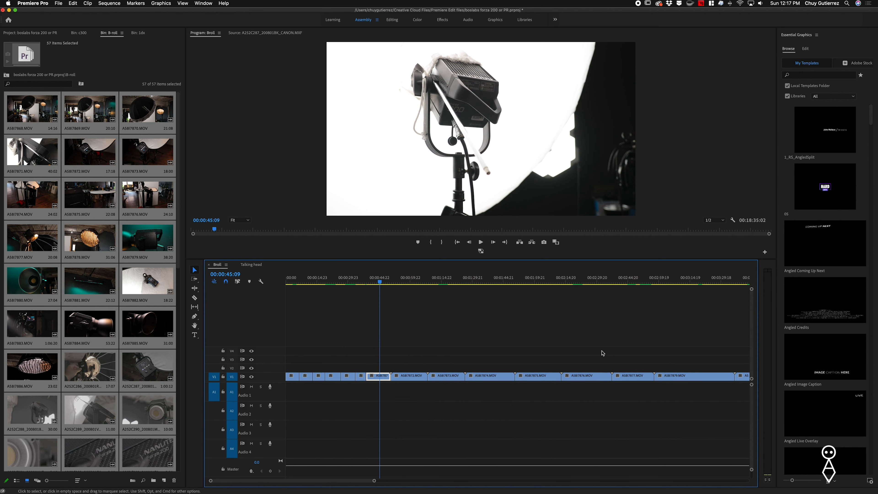
key(w)
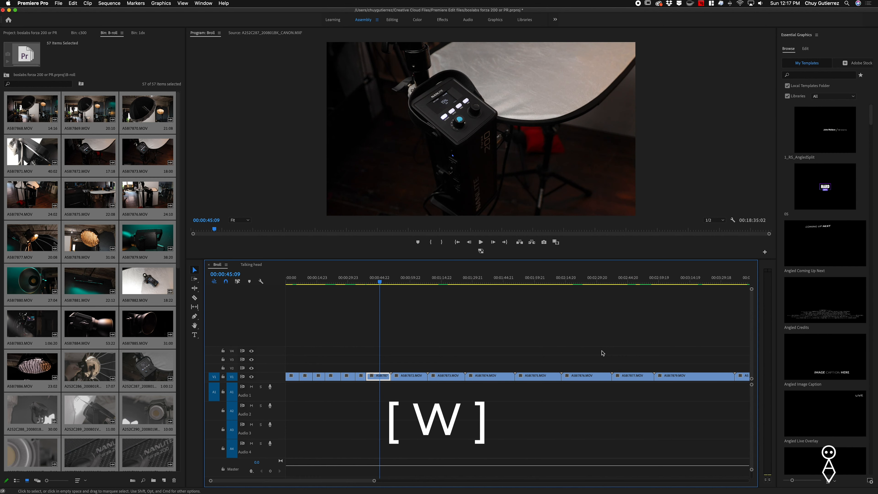
key(space)
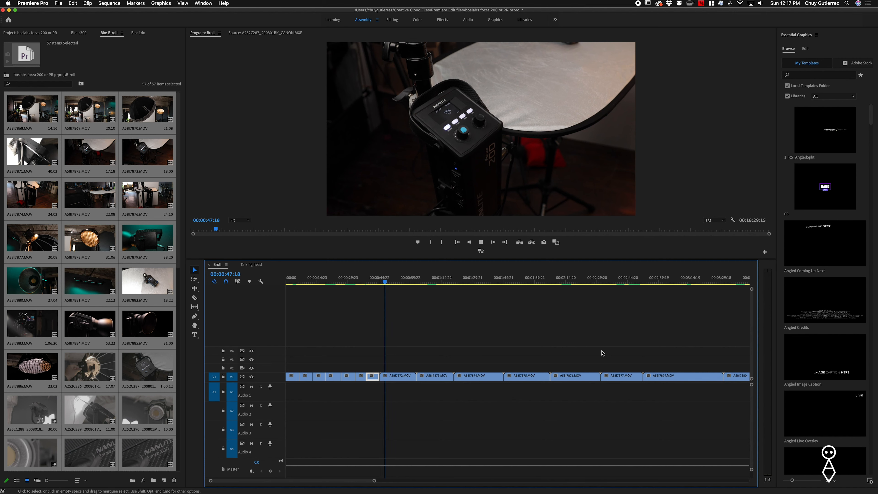
Ripple-trim the unusable ends of the Broll clips from ASBI7879.MOV up to A252C287_200801BK_CANON.MXF
key(space)
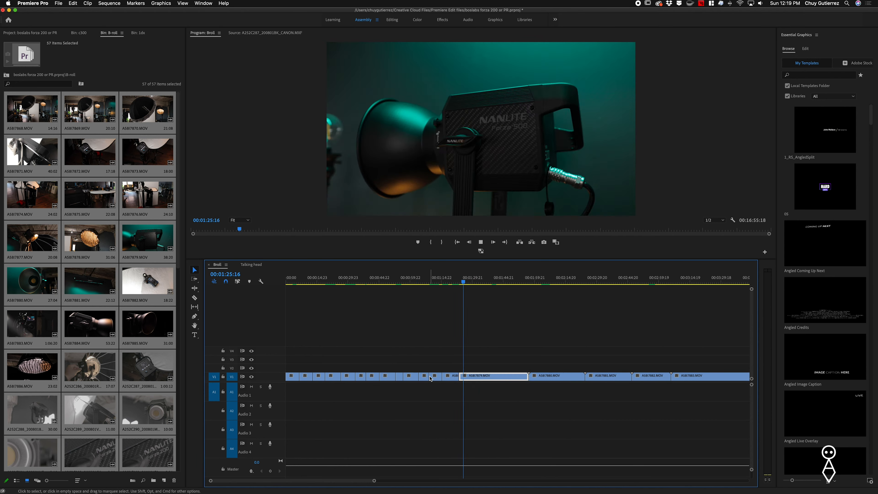
key(w)
key(w)
key(w)
key(w)
key(w)
key(w)
key(w)
key(w)
key(w)
key(w)
key(w)
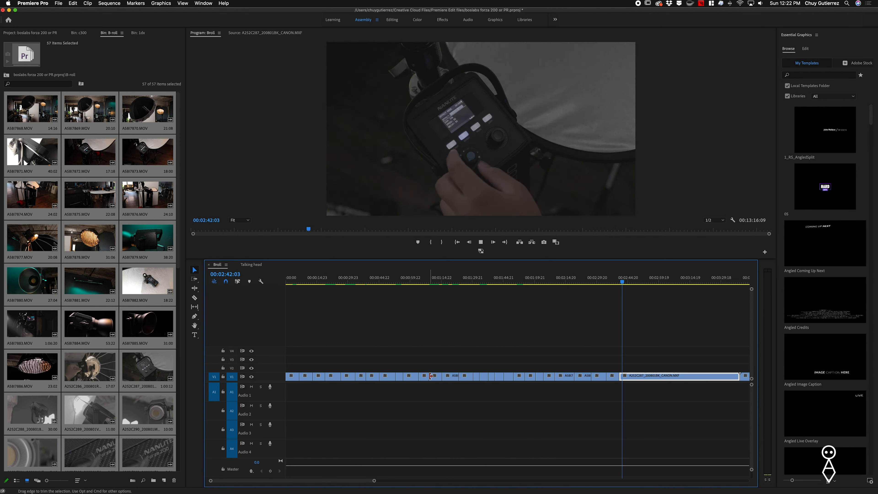
Ripple-trim the ends of A252C287_200801BK_CANON.MXF and the following clips up to about 00:03:23:00
key(w)
key(w)
key(w)
key(w)
key(w)
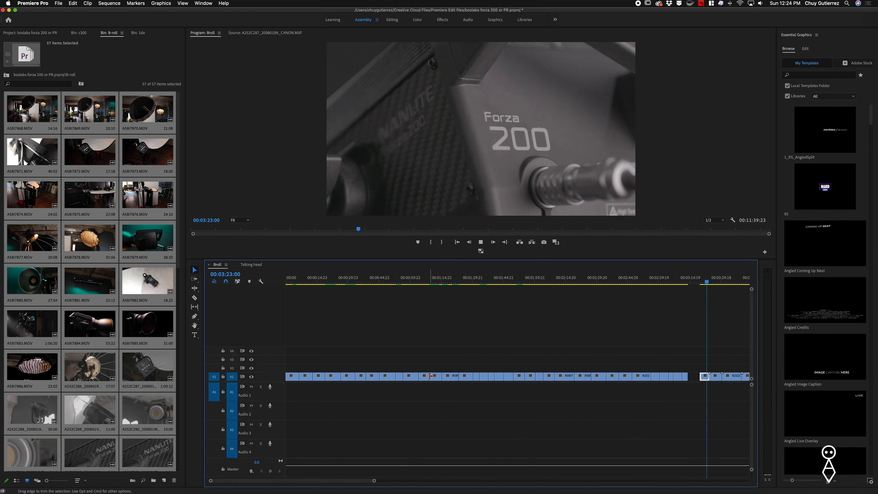
Ripple-trim the ends of the Broll clips between about 00:03:23:00 and 00:04:03:14
key(w)
key(w)
key(w)
key(w)
Ripple-trim the ends of all remaining Broll clips from 00:04:03:14 to the end of the sequence
key(minus)
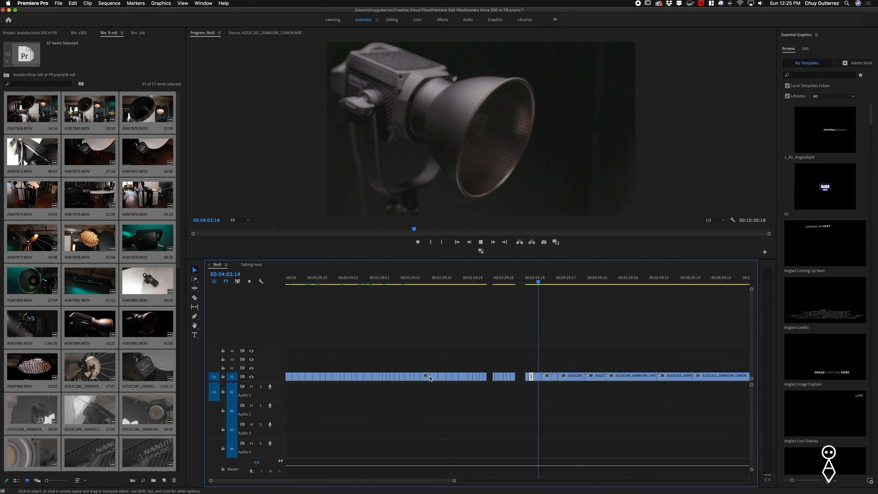
key(w)
key(w)
key(w)
key(w)
key(w)
key(w)
key(w)
key(w)
key(w)
key(w)
key(w)
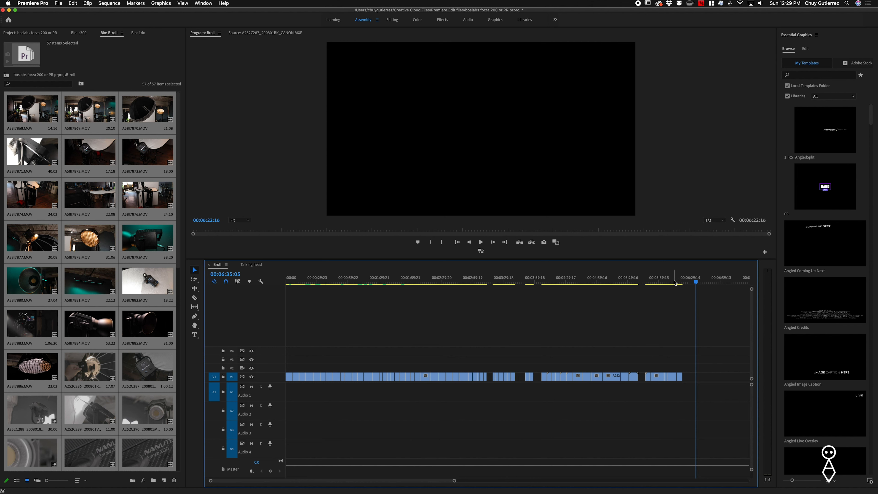
Close the first three gaps between the trimmed clips on track V1 of the Broll sequence
key(minus)
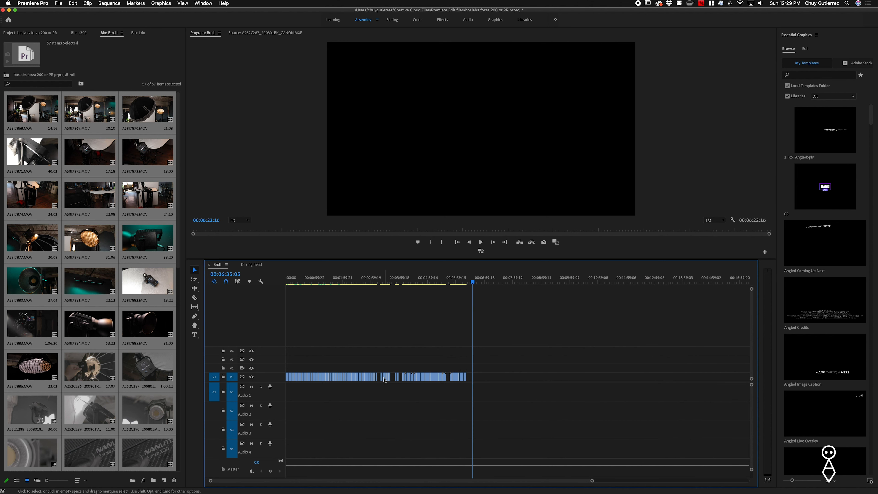
click(393, 376)
key(Delete)
click(395, 376)
key(Delete)
click(396, 377)
key(Delete)
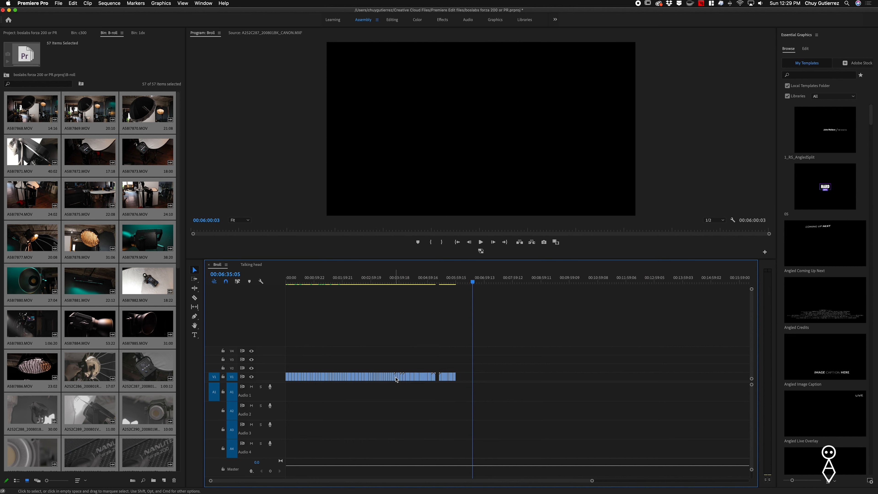
Close the last remaining gap on track V1 and mark an out point at the end of the Broll sequence
click(437, 376)
key(Delete)
key(End)
key(o)
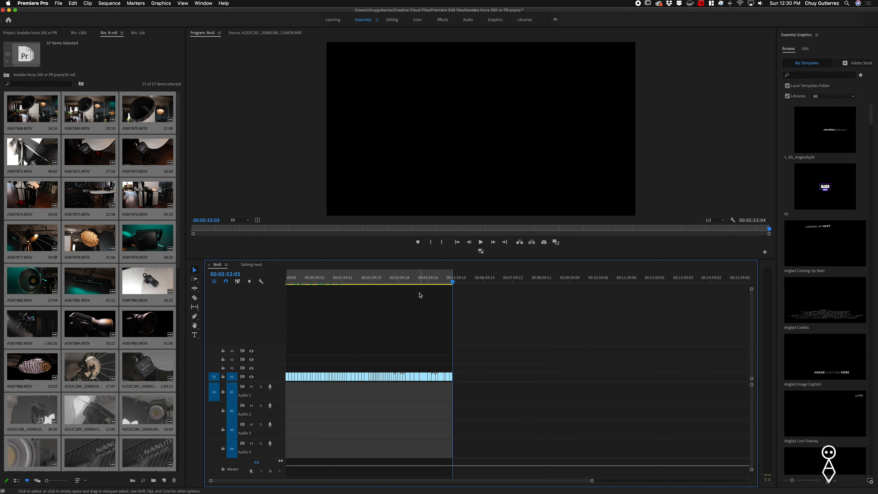
Scrub through the trimmed Broll sequence, viewing the footage at 00:00:58:21 and 00:01:21:19
drag(417, 287, 314, 291)
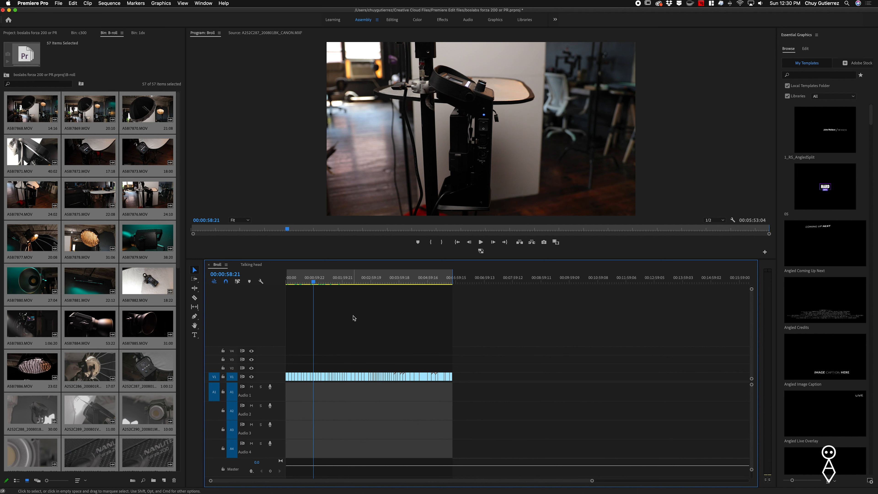
key(=)
click(364, 283)
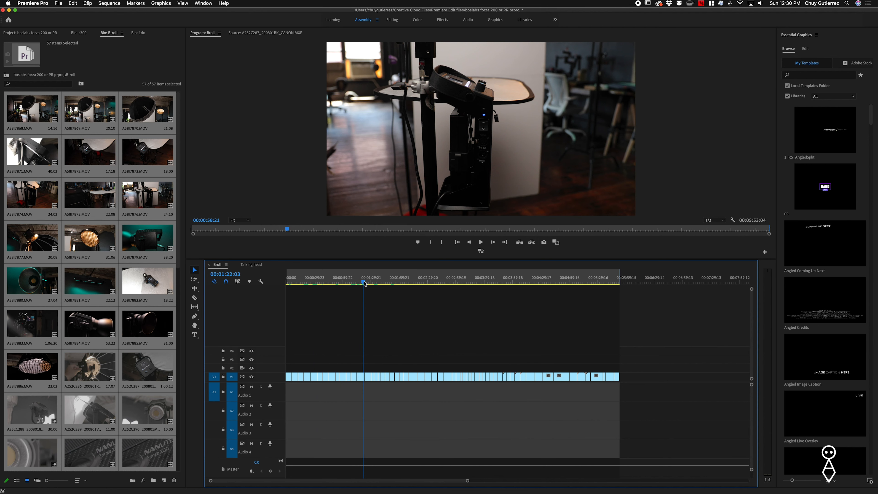
click(364, 282)
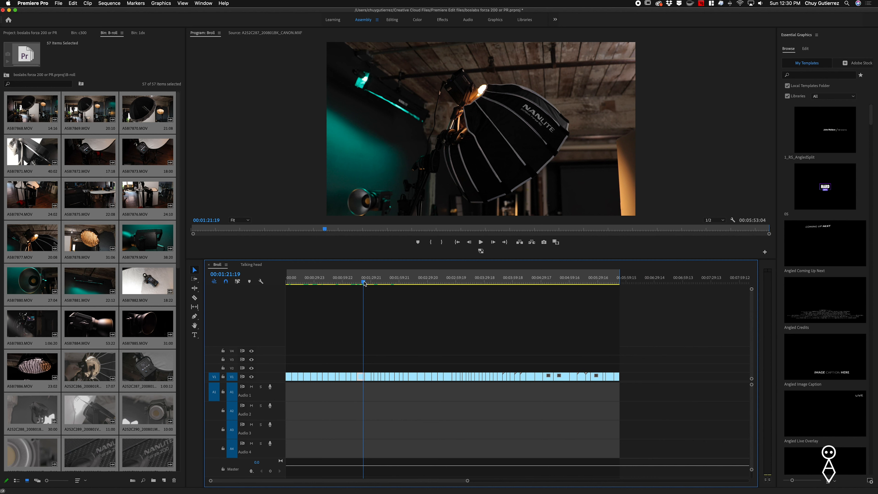
Dock the Talking head timeline beneath the Broll timeline, give it more height, and move its playhead to 00:00:00:00
click(252, 266)
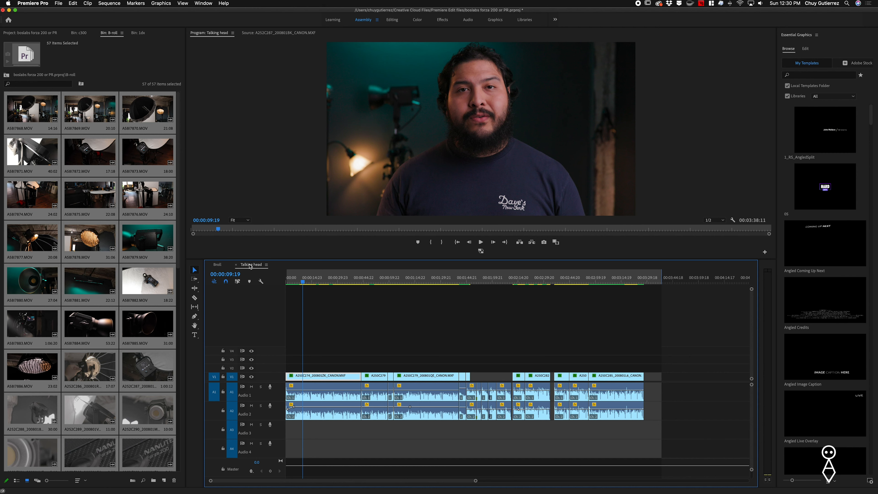
drag(251, 266, 255, 480)
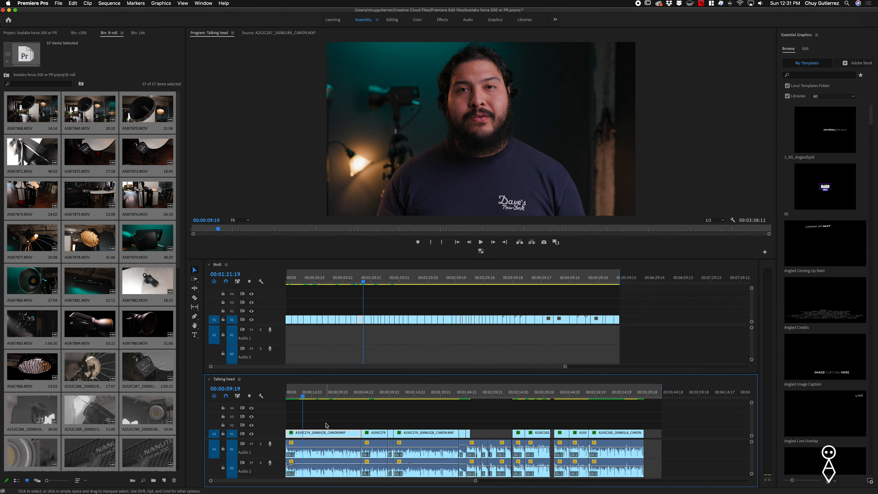
drag(304, 371, 316, 344)
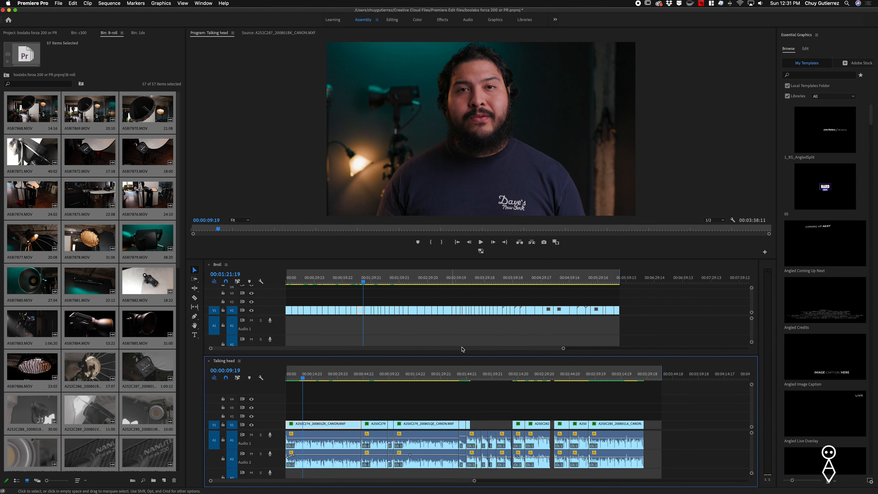
drag(313, 376, 280, 377)
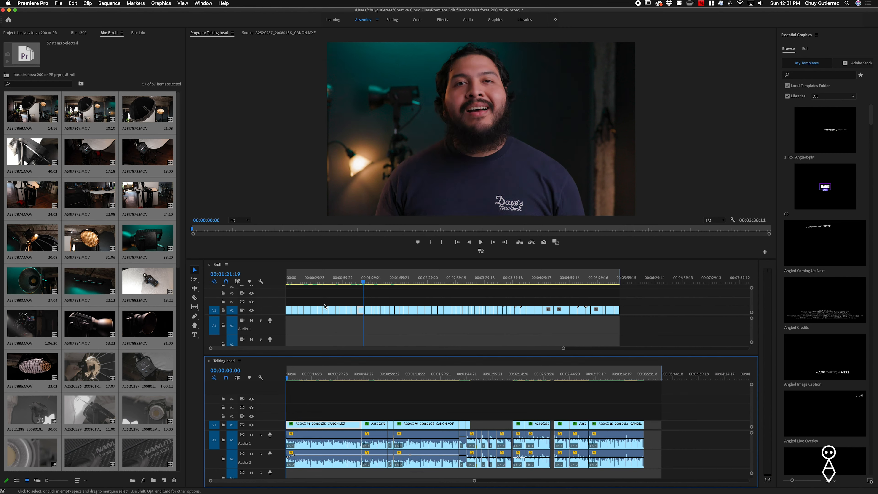
Copy six B-roll clips from the Broll timeline onto track V2 of Talking head, spread over roughly its first 80 seconds
click(309, 280)
drag(310, 280, 312, 416)
drag(355, 312, 333, 416)
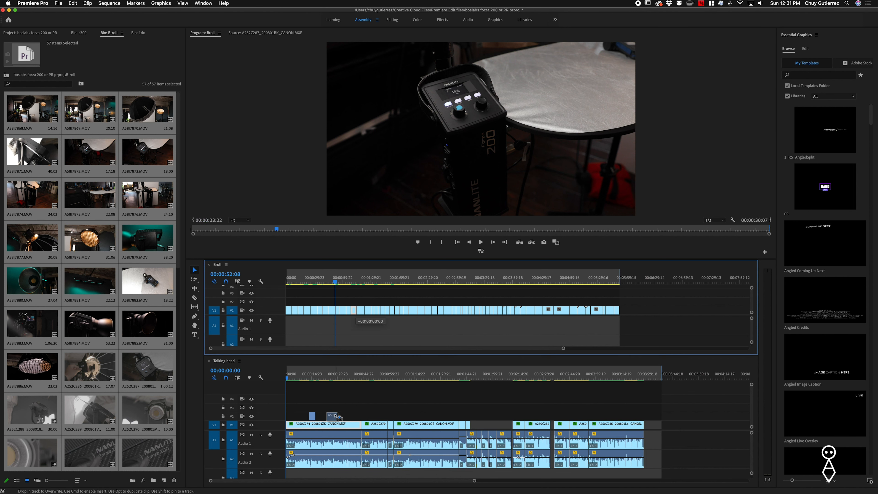
drag(407, 311, 399, 416)
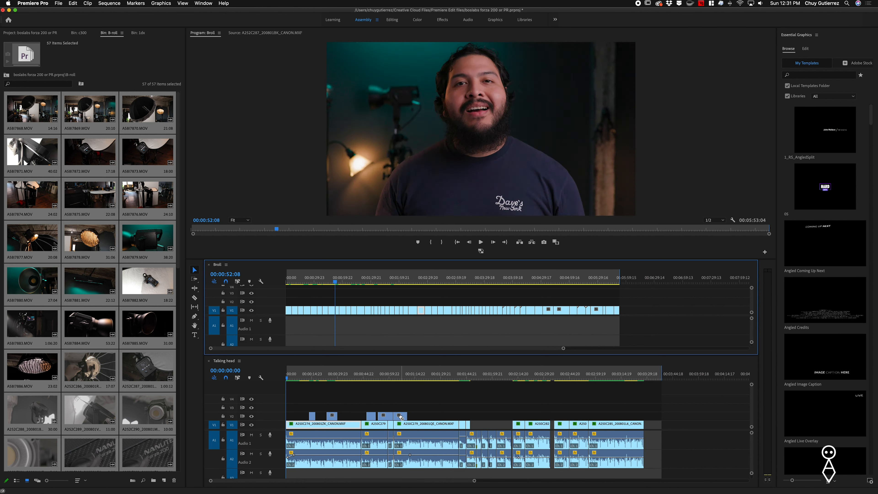
click(433, 337)
click(428, 310)
drag(428, 319, 415, 417)
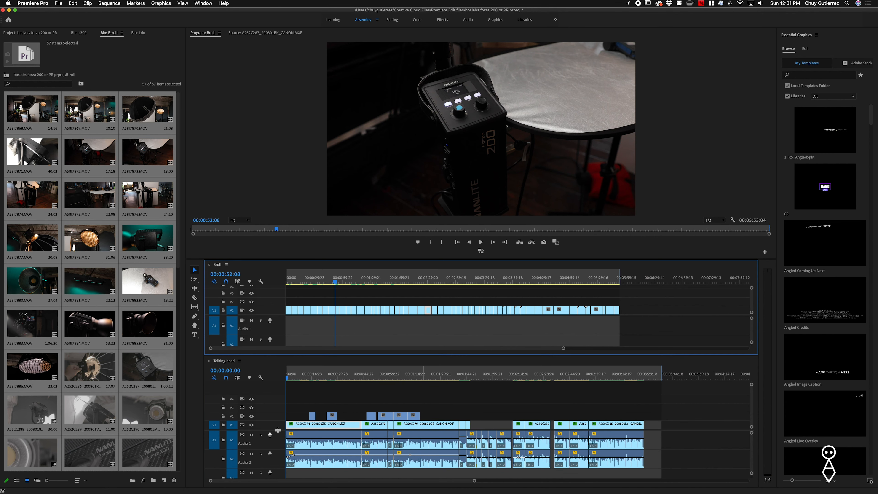
Mute Audio 1 and Audio 2 of Talking head and play the section with the B-roll overlays up to 00:00:59:03
click(252, 434)
click(252, 454)
click(364, 376)
key(space)
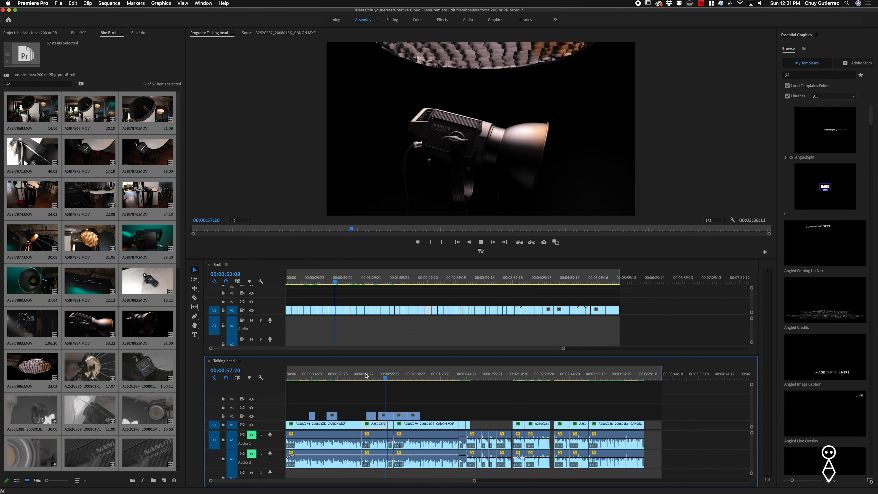
key(space)
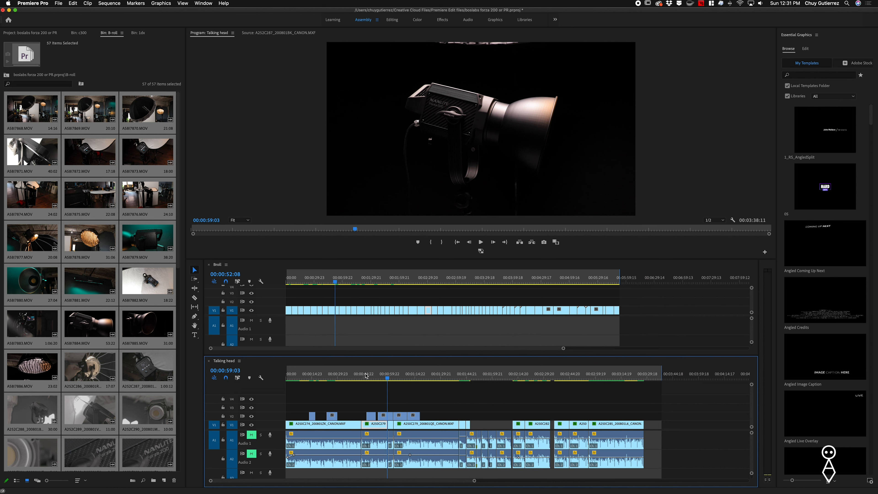
key(w)
key(q)
key(space)
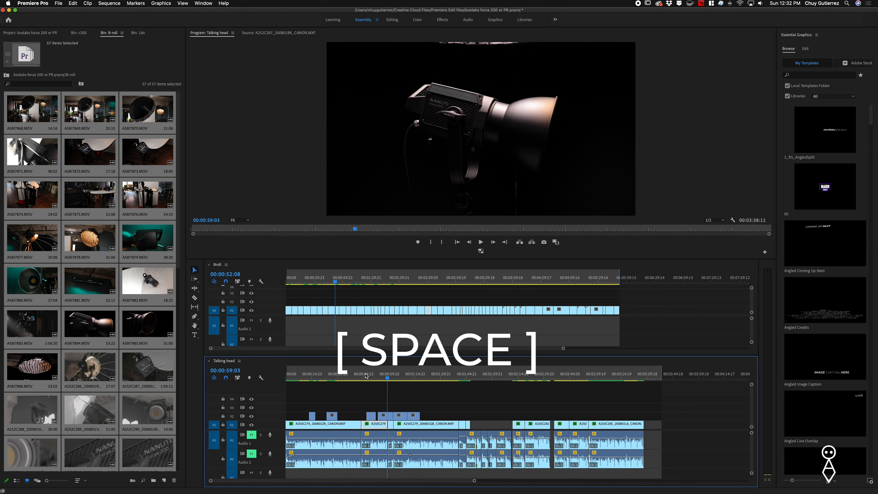
key(j)
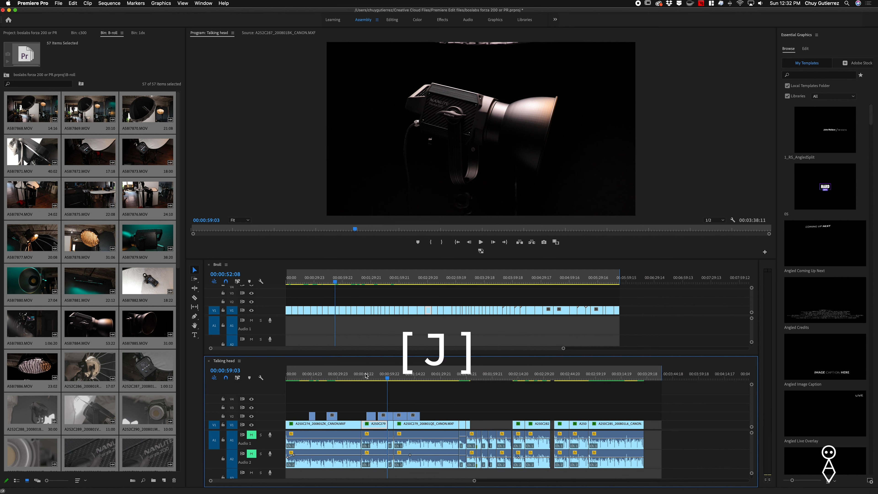
key(l)
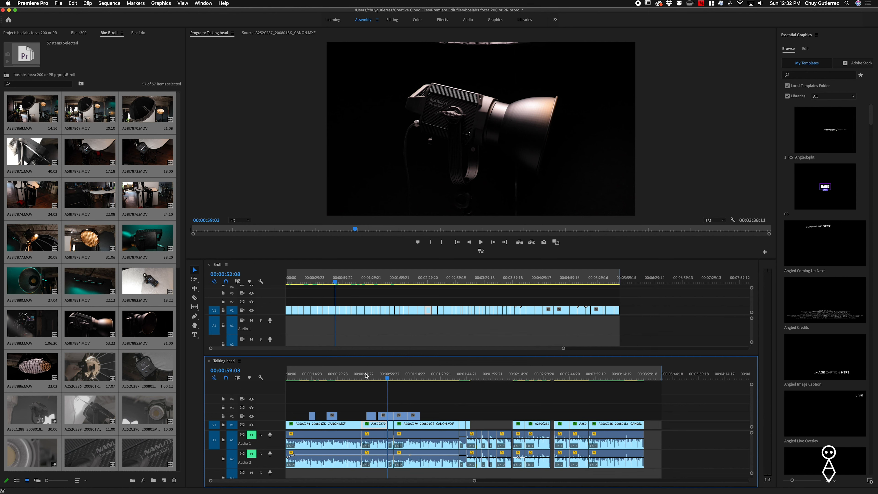
key(super+k)
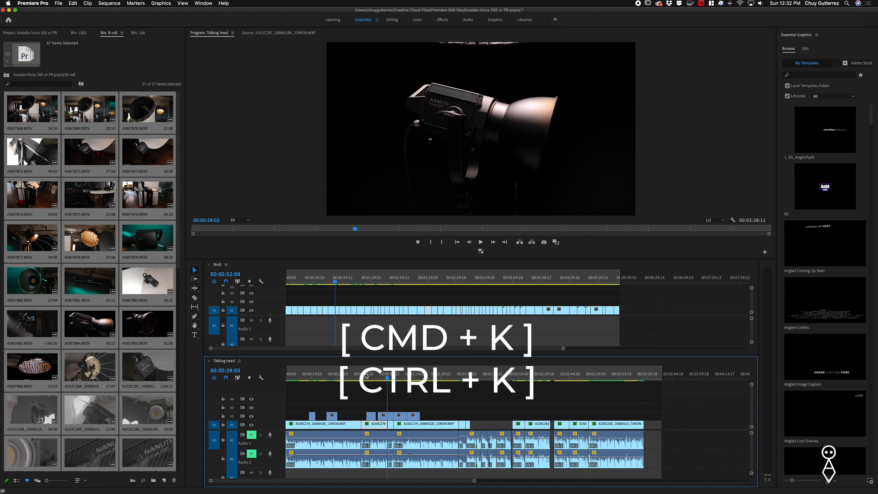